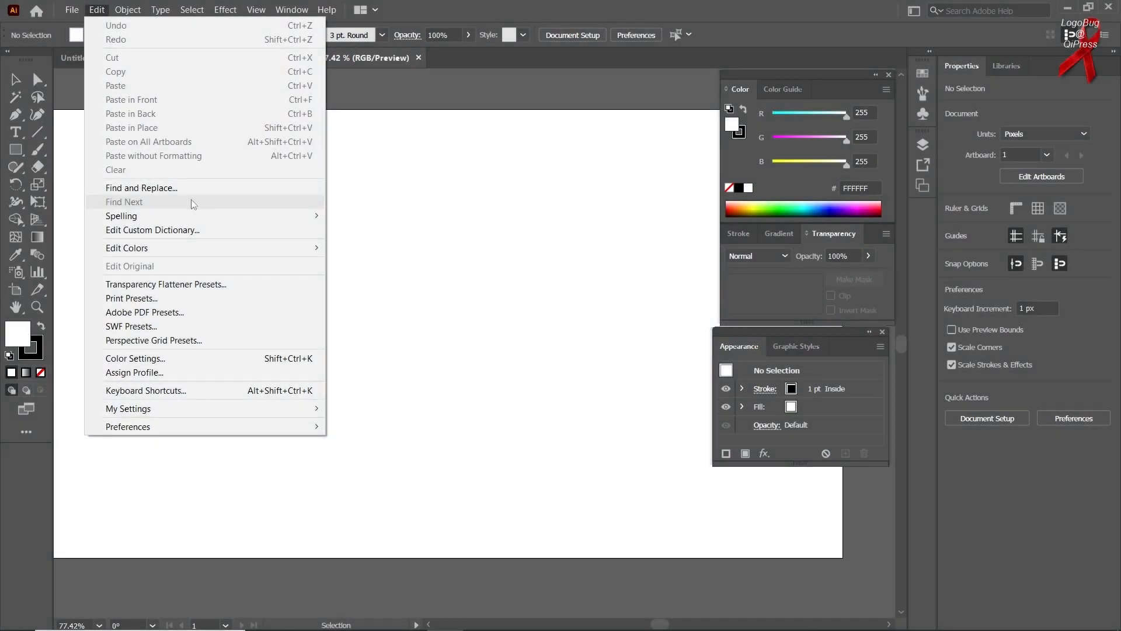
# Draw a square about 370 px wide with the Rectangle tool.
pyautogui.click(453, 213)
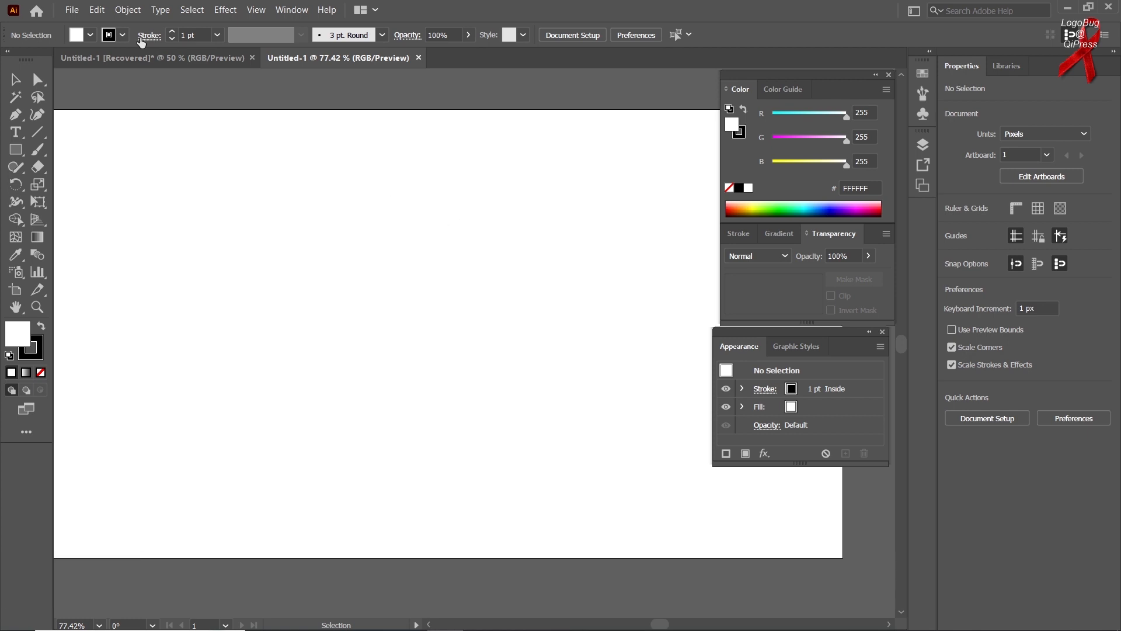
pyautogui.click(97, 9)
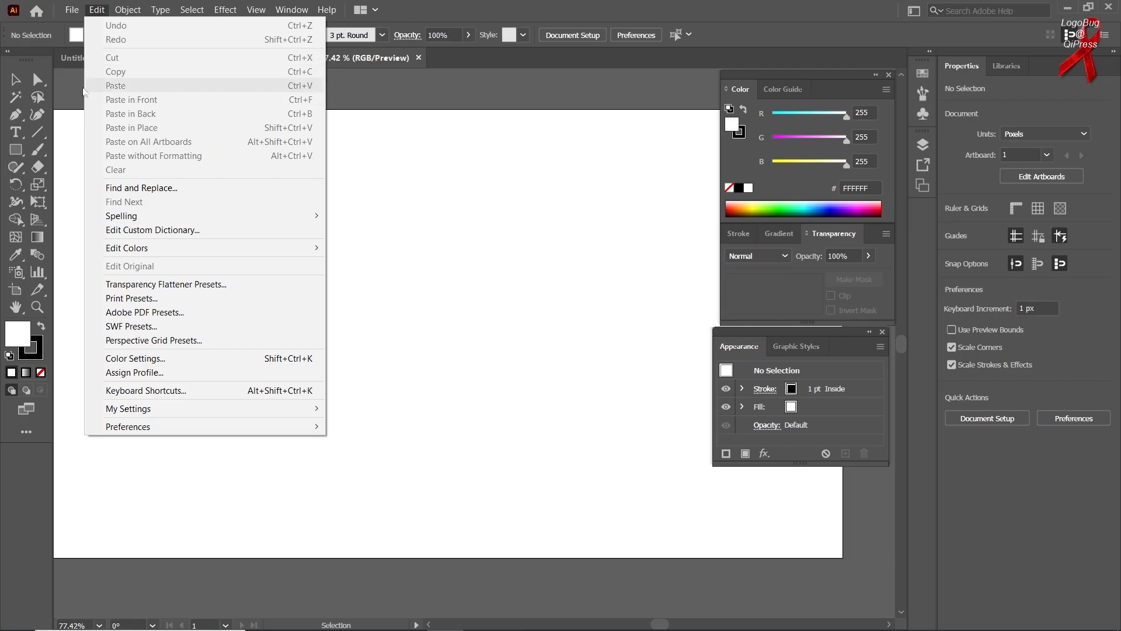
pyautogui.rightClick(16, 150)
pyautogui.click(82, 149)
pyautogui.moveTo(319, 292); pyautogui.dragTo(427, 400)
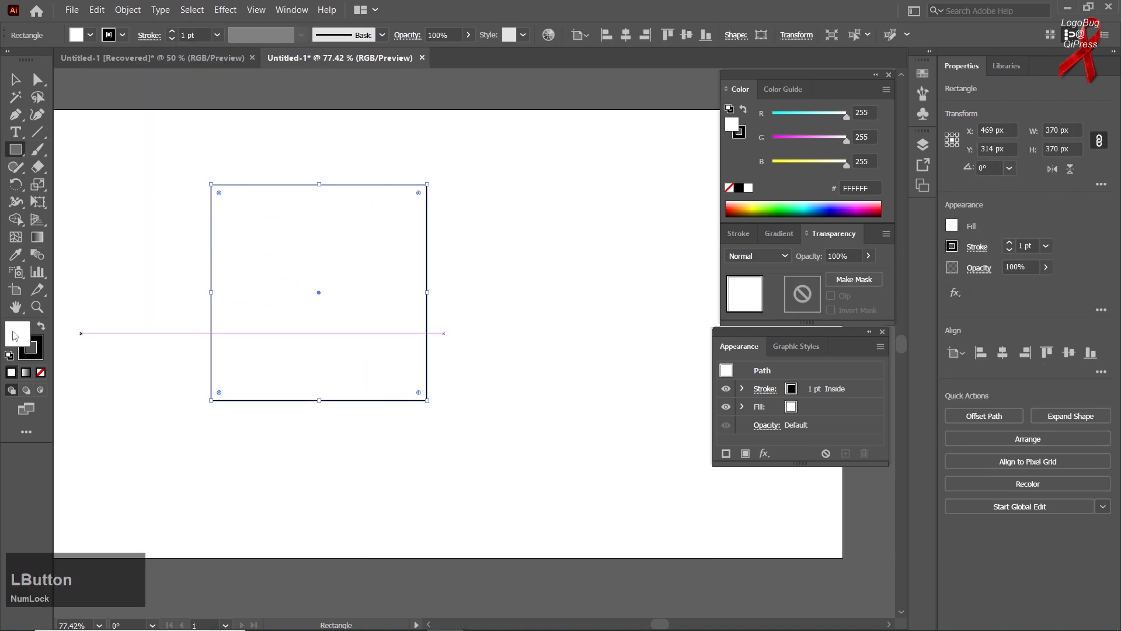
# Set the square's fill colour to red BF3A3A in the Color Picker.
pyautogui.doubleClick(15, 336)
pyautogui.click(746, 195)
pyautogui.click(771, 182)
pyautogui.click(983, 142)
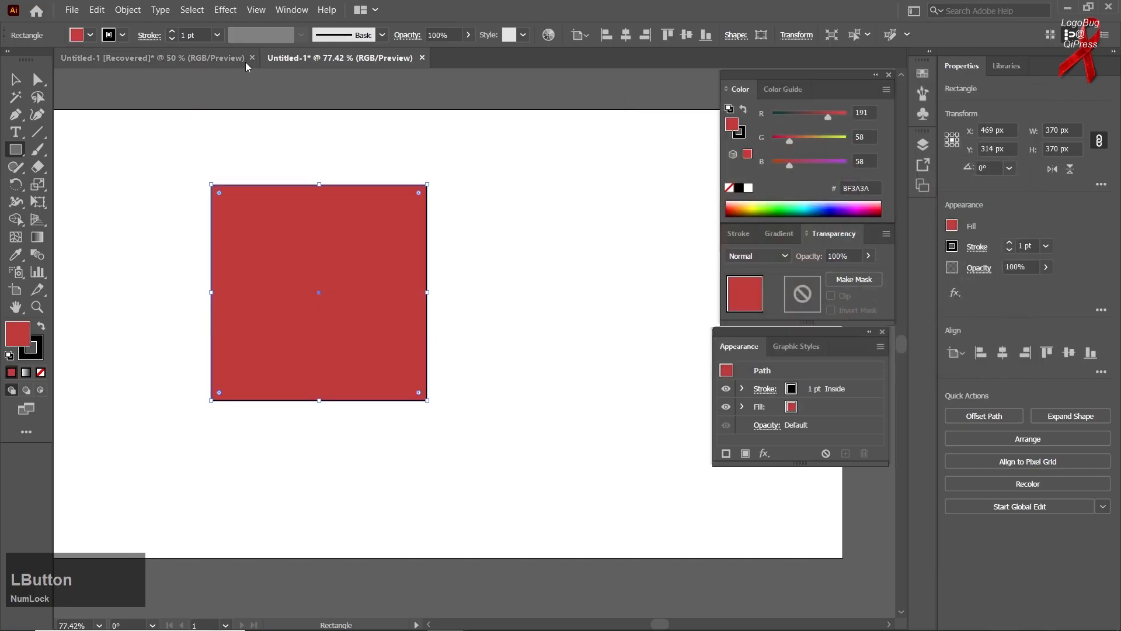
# Undo and redo the red fill several times.
pyautogui.click(97, 10)
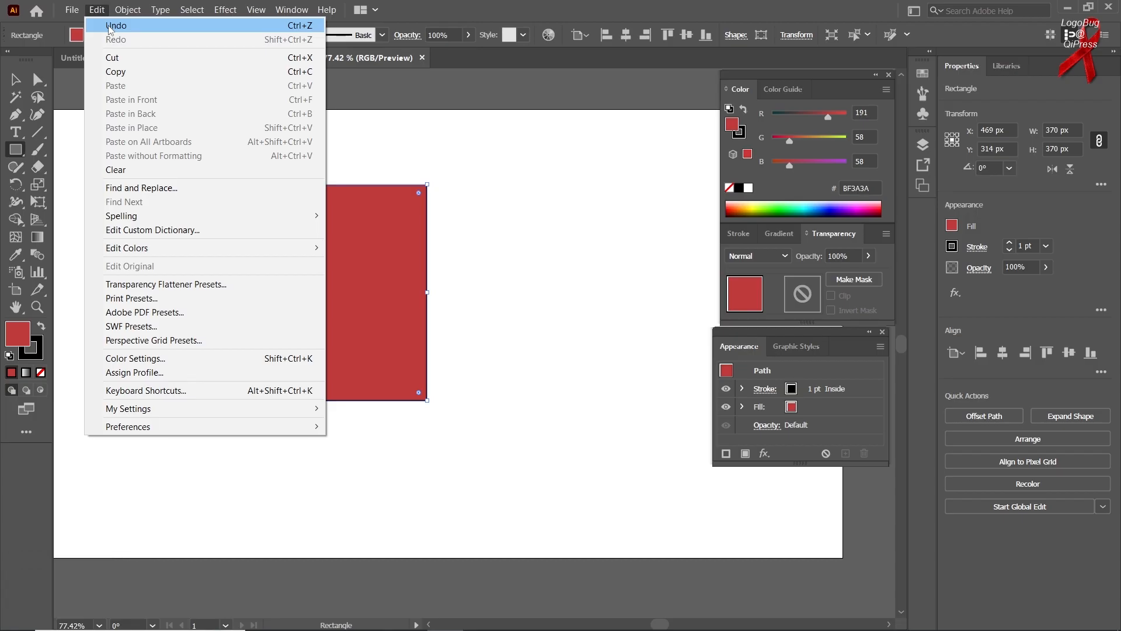
pyautogui.click(110, 27)
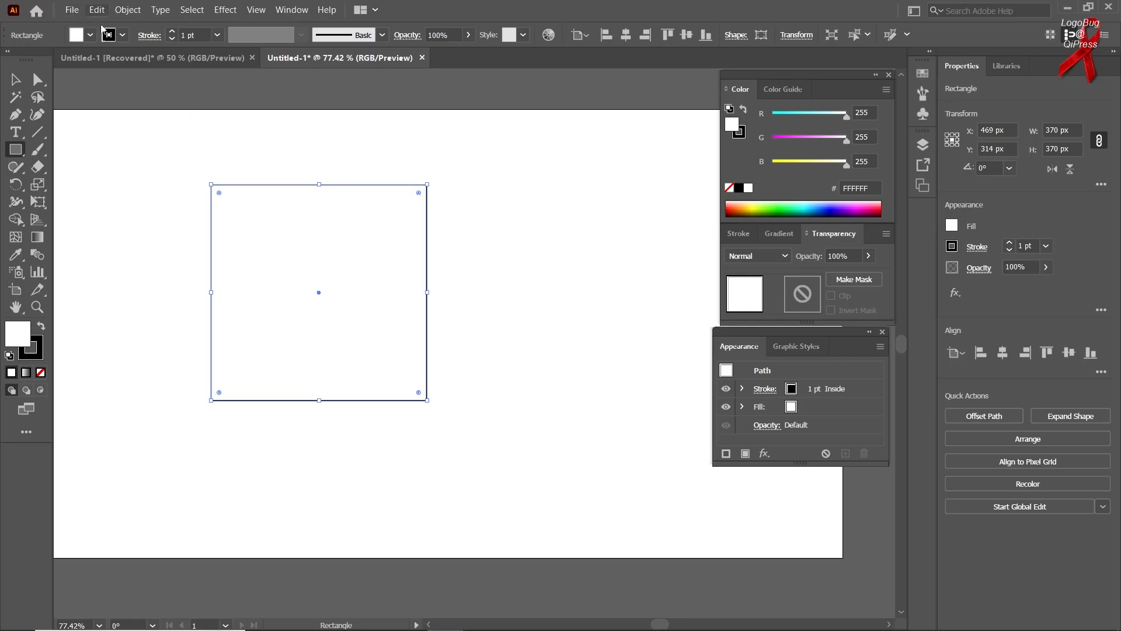
pyautogui.press('ctrl')
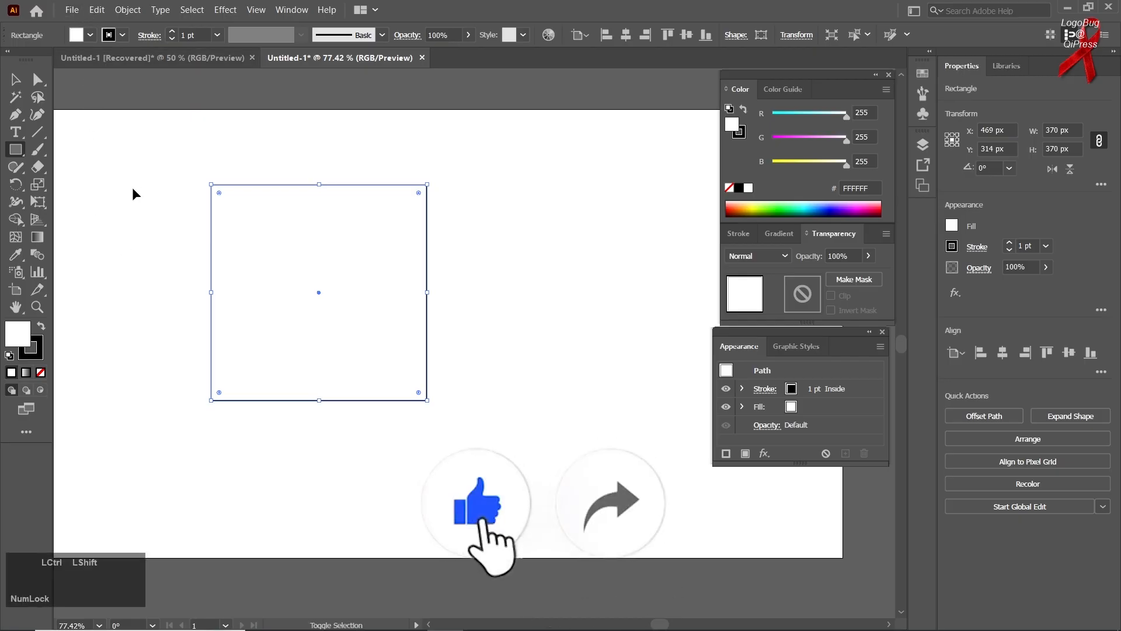
pyautogui.hotkey('ctrl', 'z')
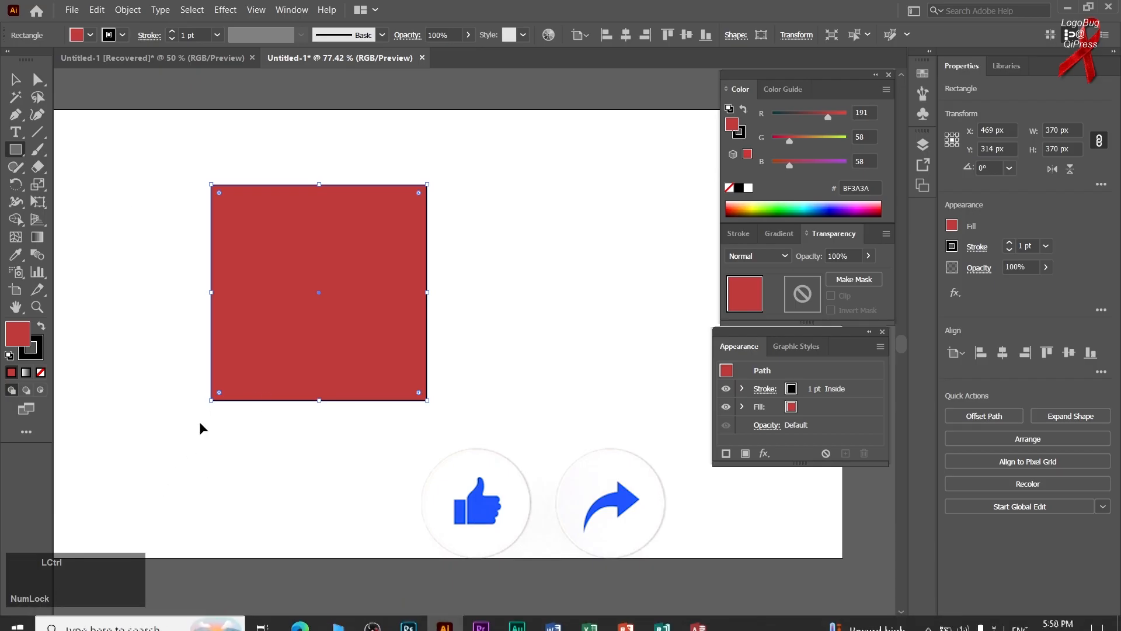
pyautogui.hotkey('ctrl', 'shift', 'z')
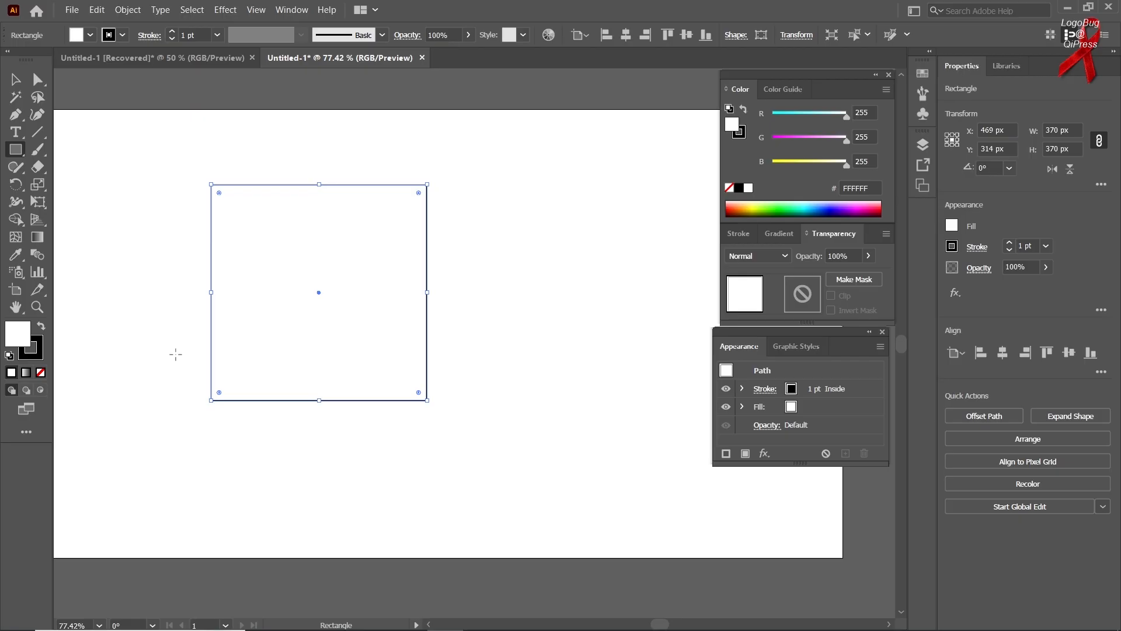
pyautogui.press('ctrl')
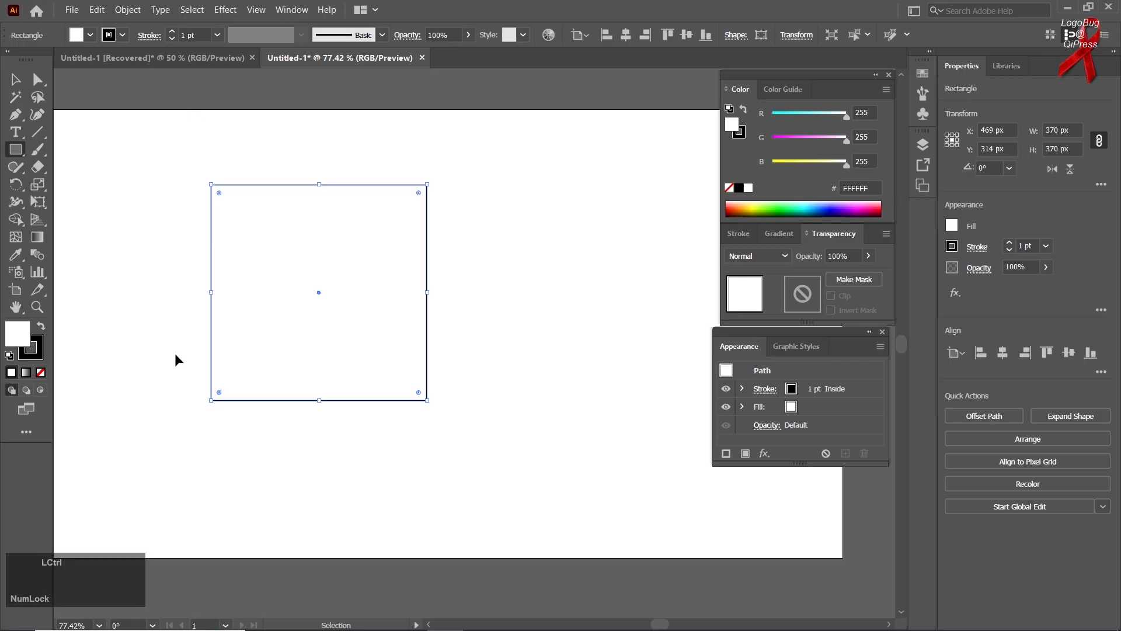
pyautogui.press('shift')
pyautogui.hotkey('ctrl', 'shift', 'z')
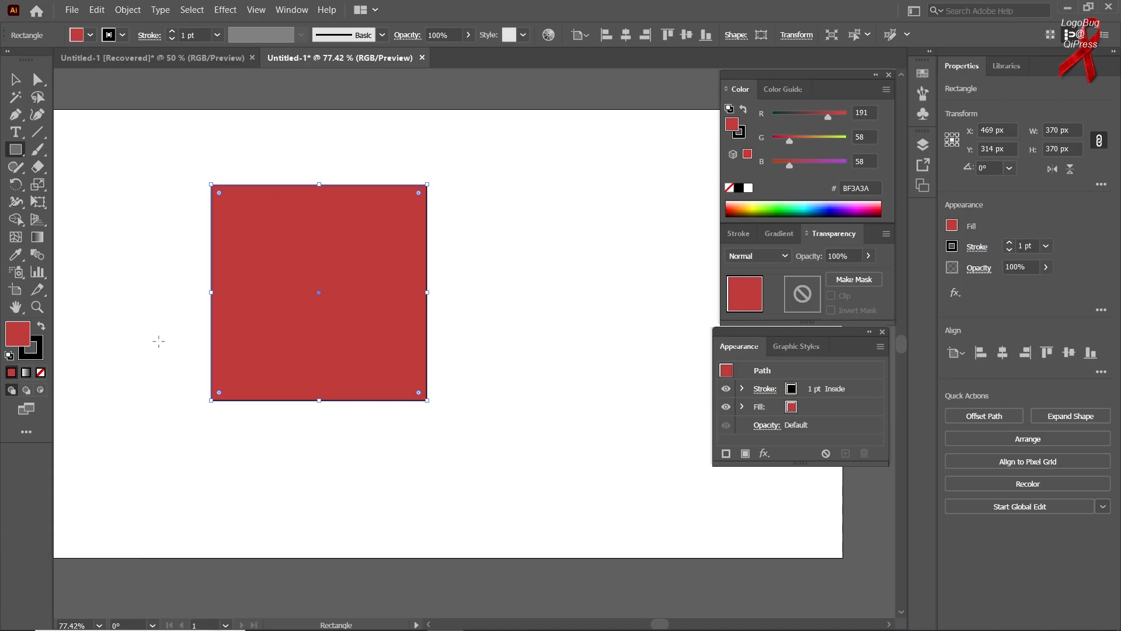
pyautogui.click(97, 10)
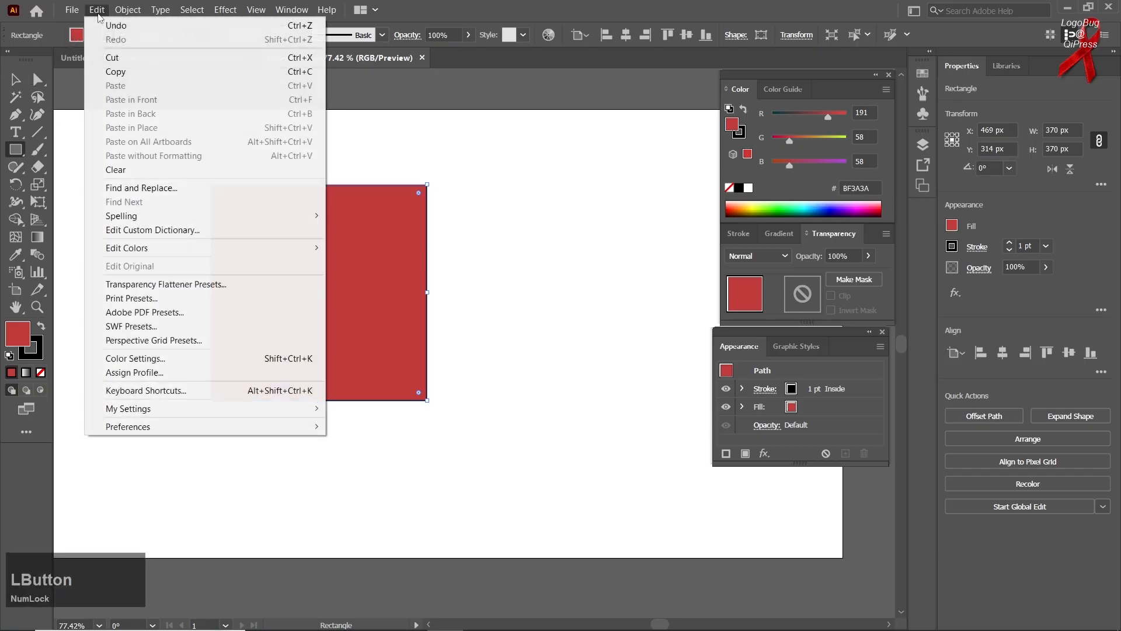
pyautogui.click(116, 26)
pyautogui.click(97, 10)
pyautogui.click(122, 41)
# Cut the red square and paste it back onto the artboard.
pyautogui.click(97, 10)
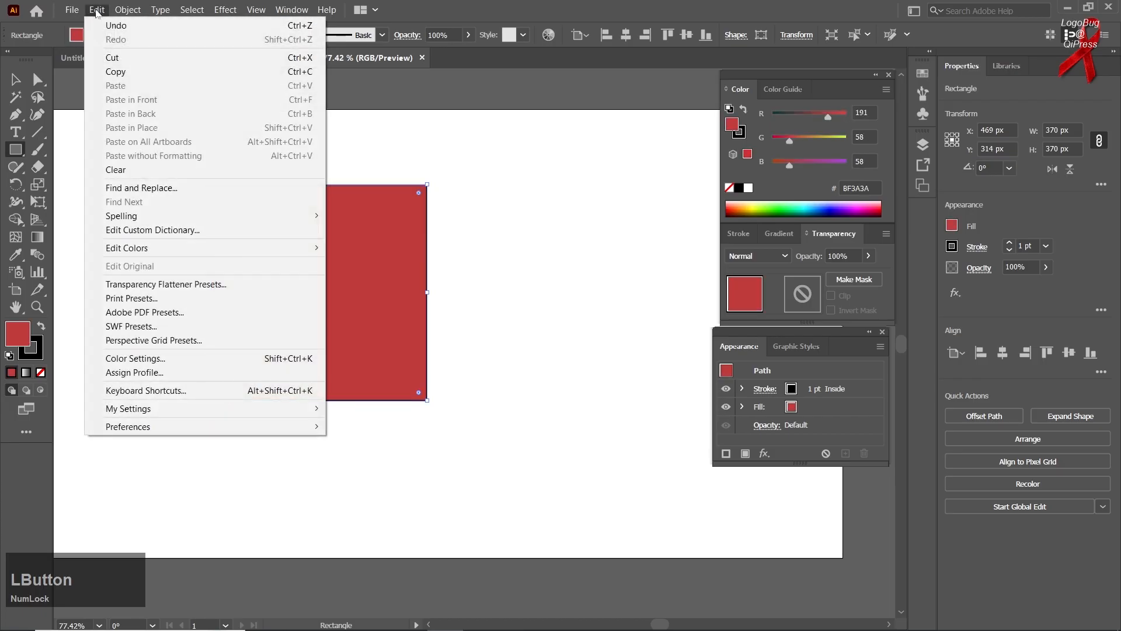
pyautogui.click(126, 58)
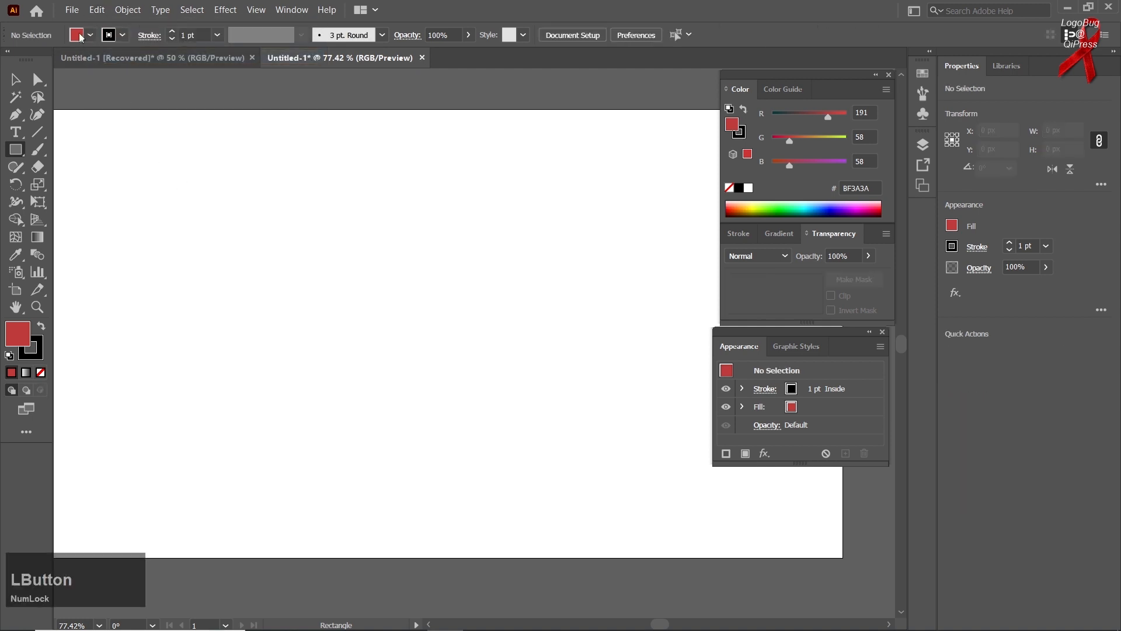
pyautogui.click(97, 10)
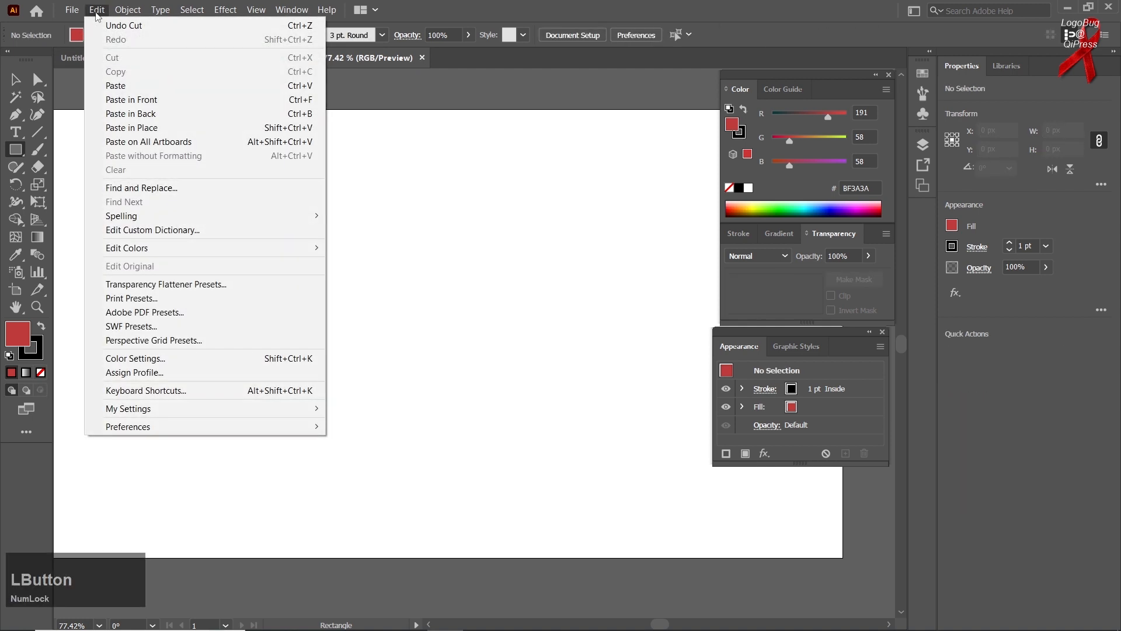
pyautogui.click(140, 87)
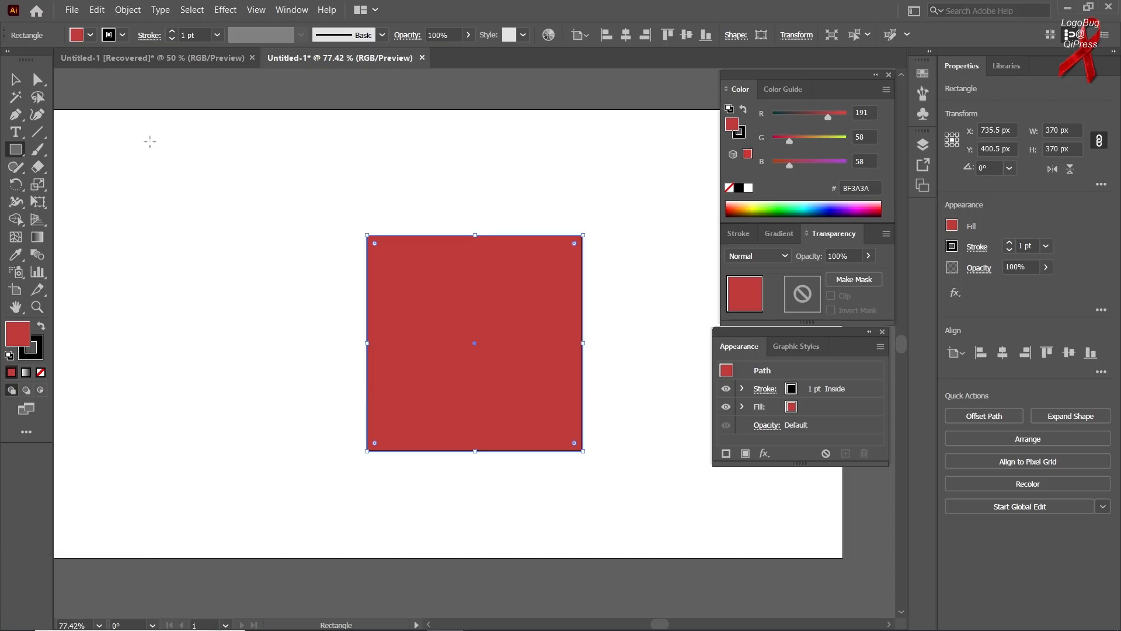
# Copy the red square and paste a duplicate.
pyautogui.click(97, 10)
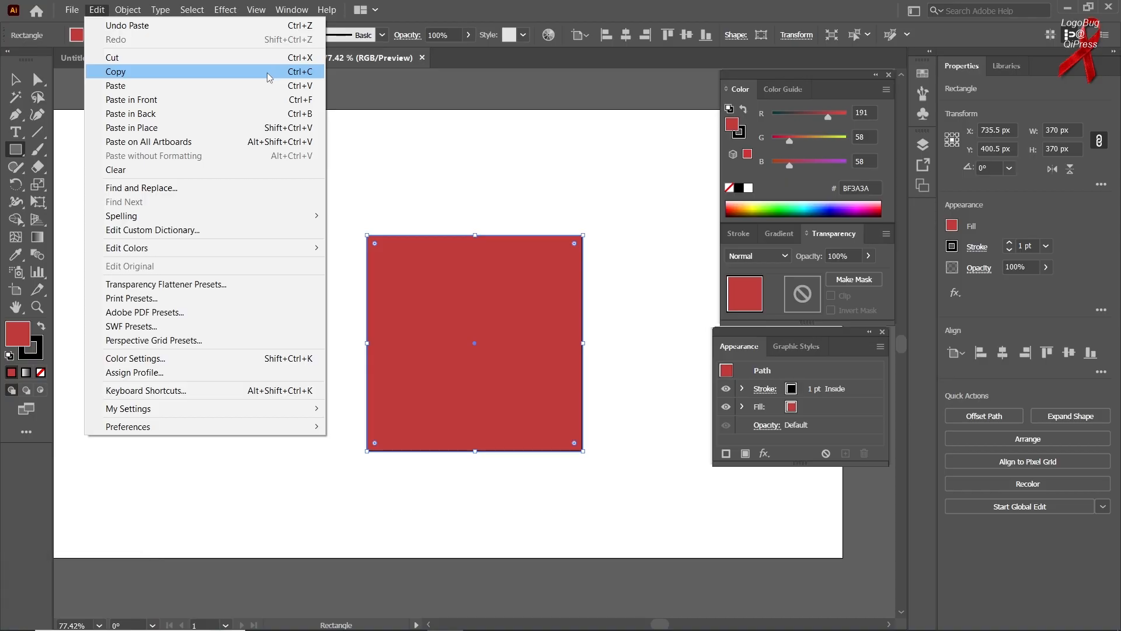
pyautogui.click(245, 72)
pyautogui.click(97, 10)
pyautogui.click(141, 86)
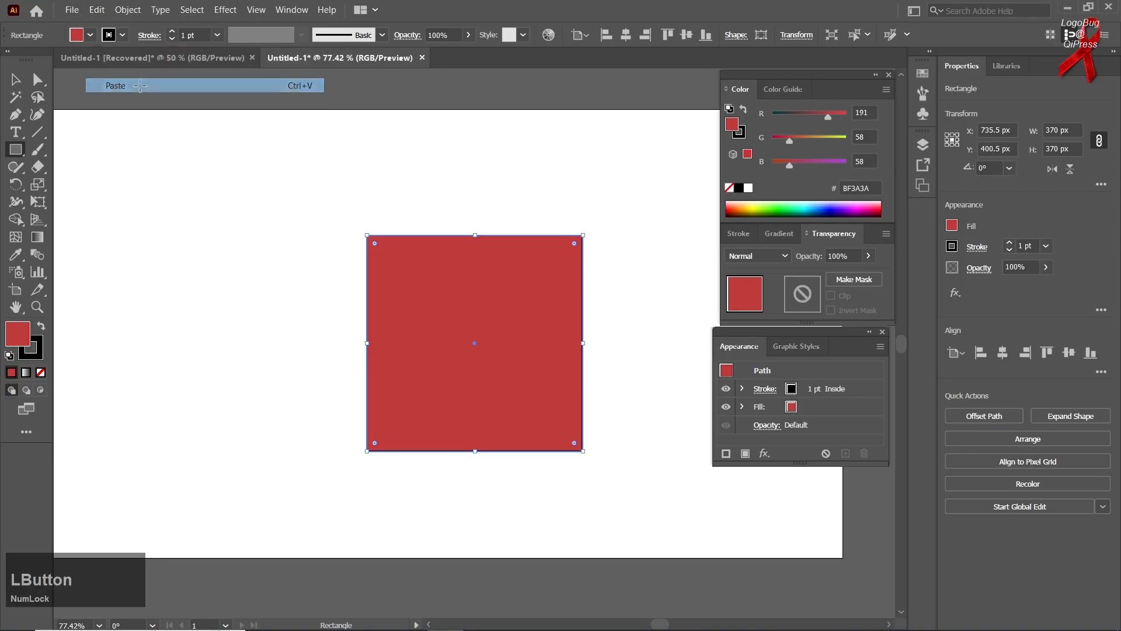
# Draw an extra rectangle beside the square and undo it.
pyautogui.moveTo(119, 225); pyautogui.dragTo(282, 447)
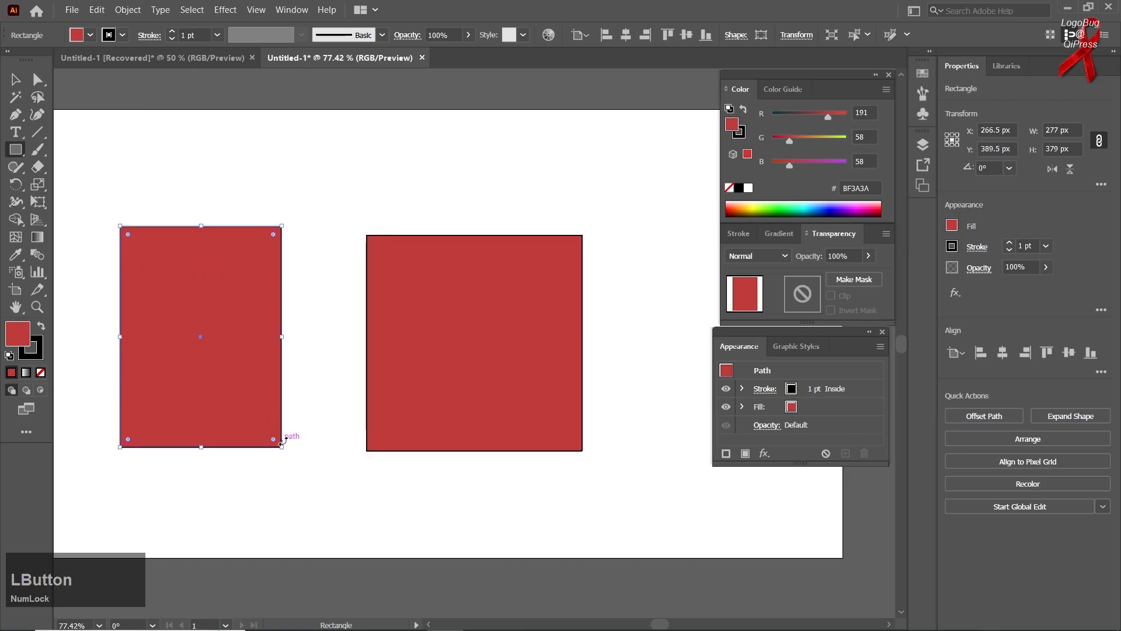
pyautogui.hotkey('ctrl', 'z')
# Move the two red squares apart, one to the left and one to the right.
pyautogui.click(15, 81)
pyautogui.click(309, 256)
pyautogui.moveTo(533, 378); pyautogui.dragTo(273, 316)
pyautogui.moveTo(379, 354); pyautogui.dragTo(411, 303)
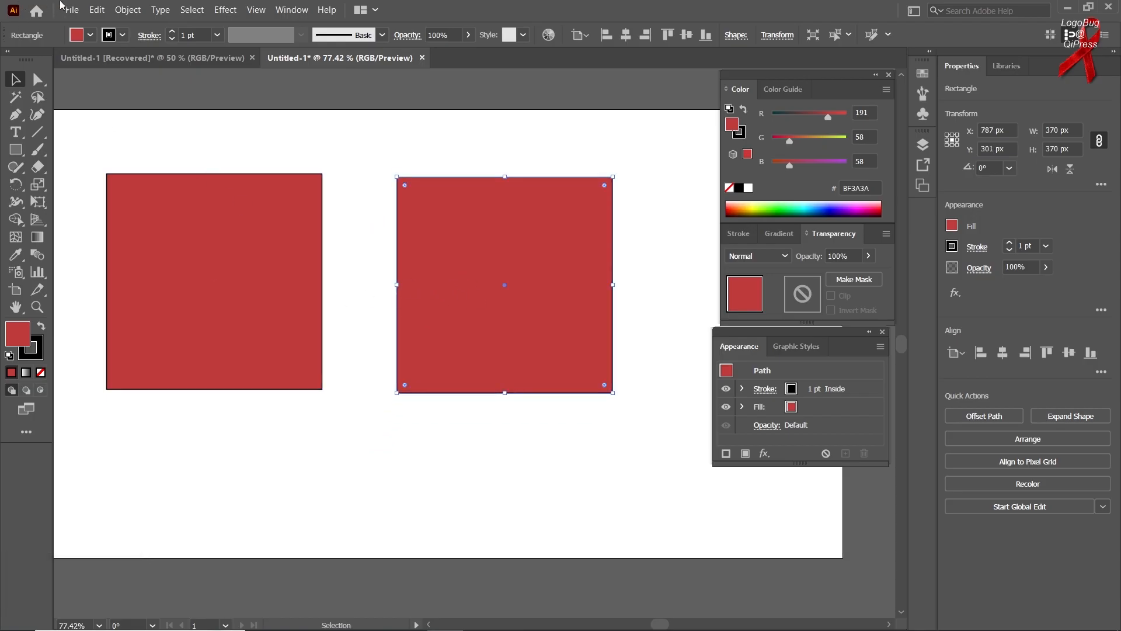
# Change the left square's fill colour to blue 1902BA.
pyautogui.click(95, 10)
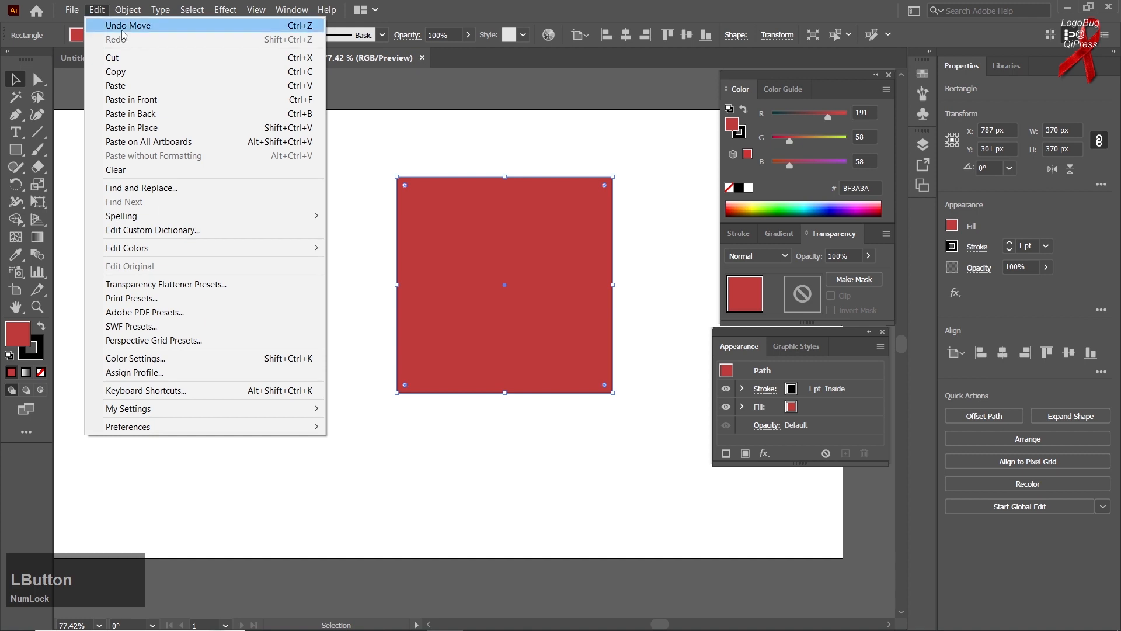
pyautogui.click(366, 223)
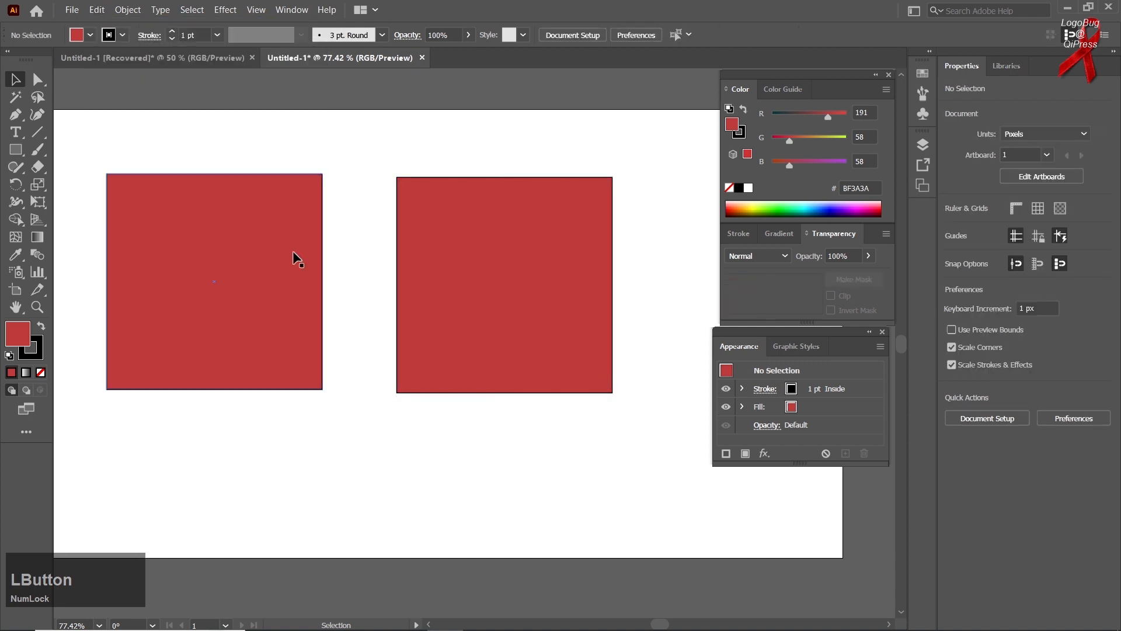
pyautogui.click(220, 290)
pyautogui.doubleClick(20, 337)
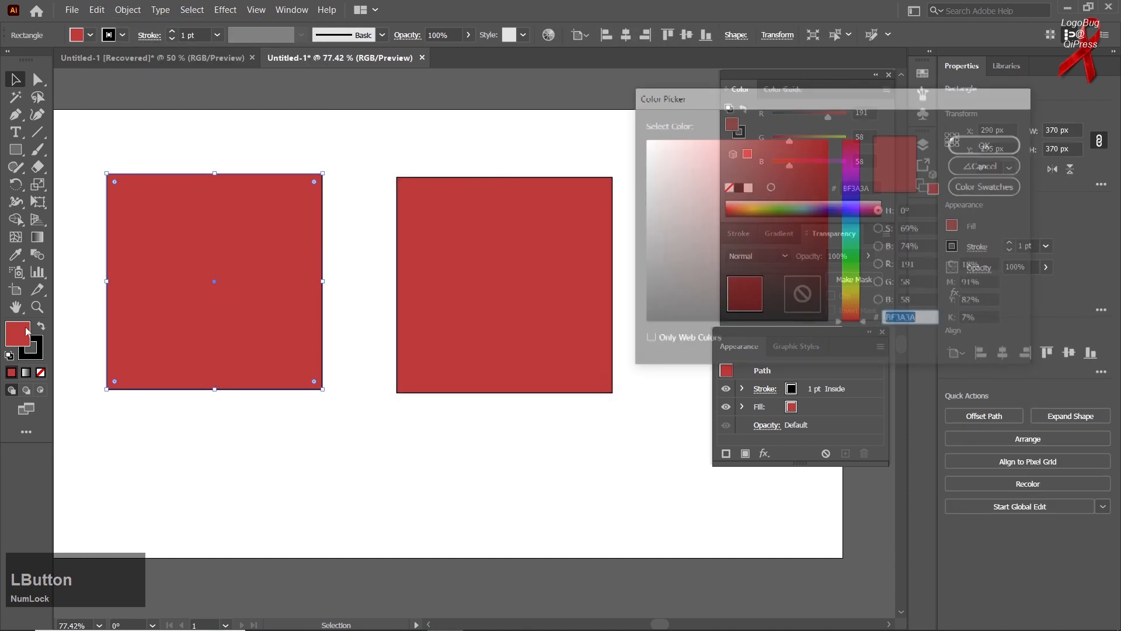
pyautogui.moveTo(849, 249)
pyautogui.mouseDown()
pyautogui.moveTo(856, 293)
pyautogui.moveTo(840, 195)
pyautogui.mouseUp()
pyautogui.click(826, 188)
pyautogui.click(987, 144)
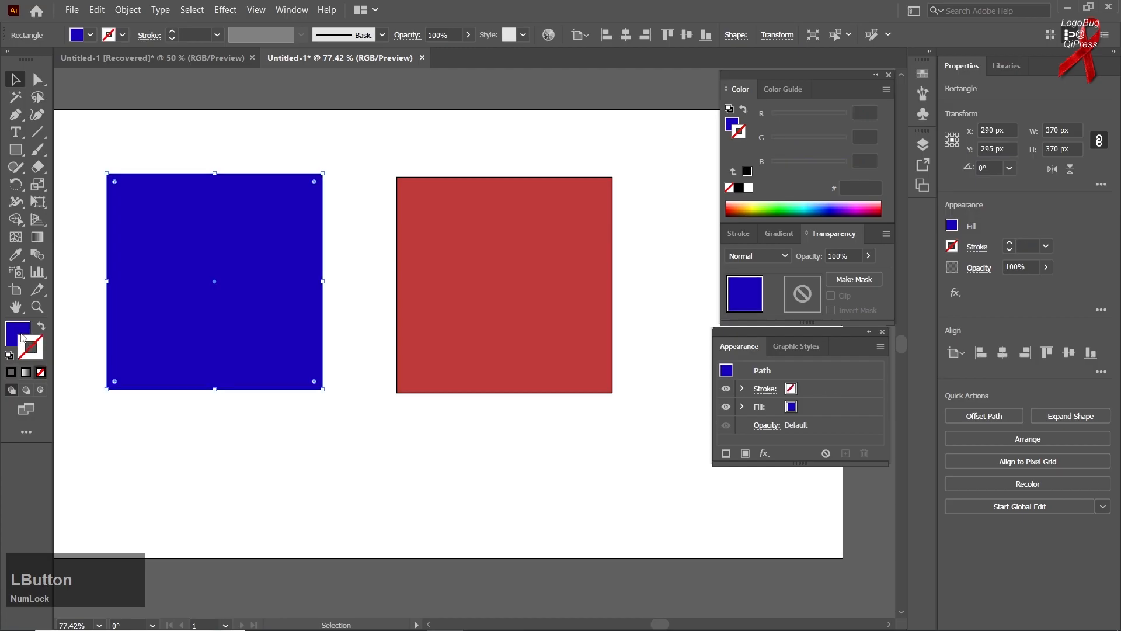
# Remove the stroke from the right red square.
pyautogui.click(436, 341)
pyautogui.click(26, 352)
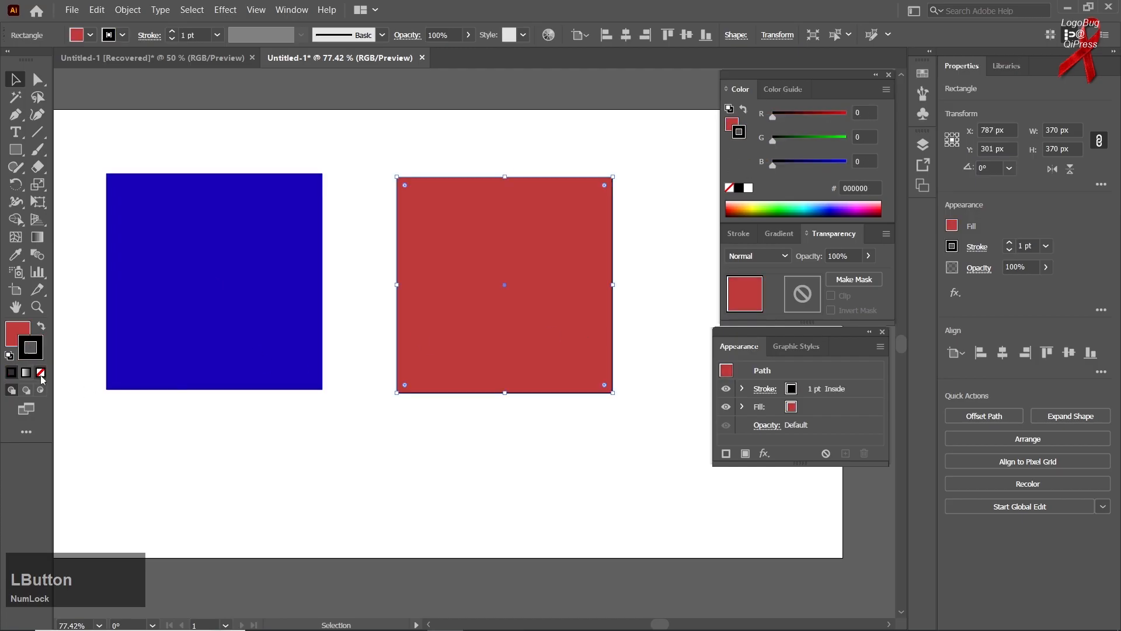
pyautogui.click(41, 373)
pyautogui.click(20, 336)
# Reposition the red and blue squares so they overlap.
pyautogui.moveTo(427, 329); pyautogui.dragTo(325, 445)
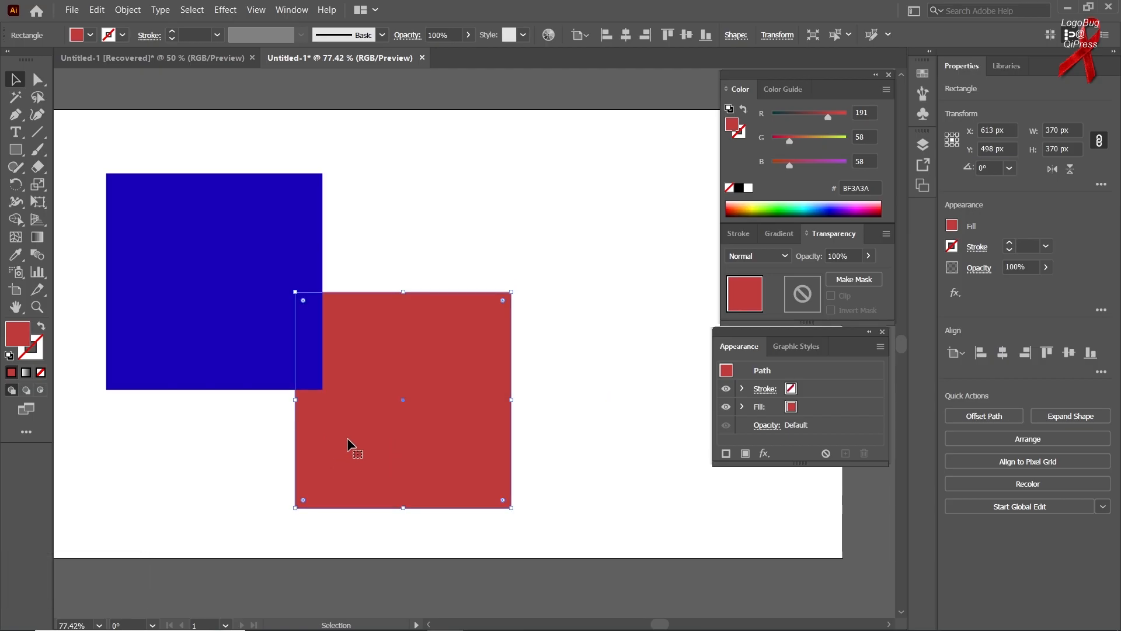
pyautogui.click(237, 259)
pyautogui.moveTo(286, 270); pyautogui.dragTo(340, 285)
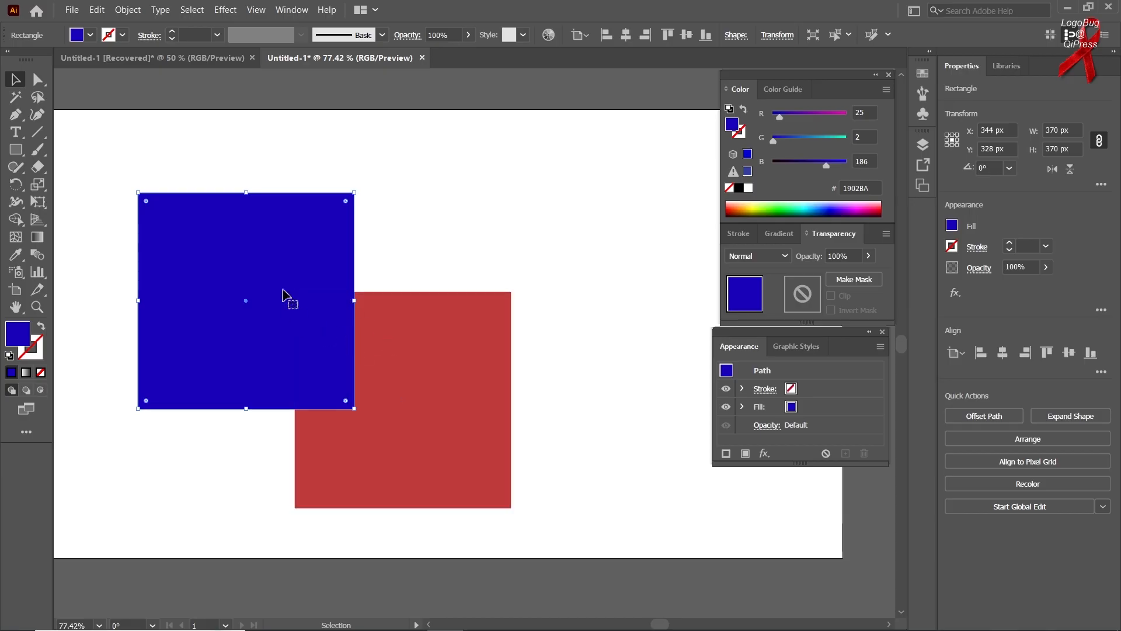
# Select the blue square and use Paste in Back to paste the copied red square.
pyautogui.click(295, 314)
pyautogui.click(128, 10)
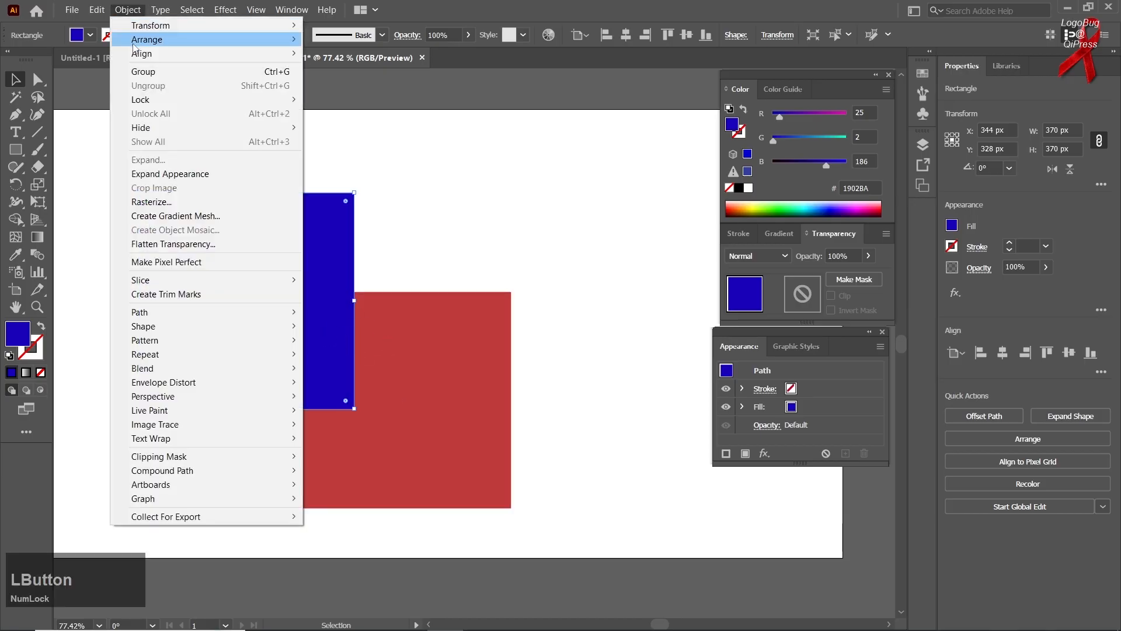
pyautogui.moveTo(104, 17)
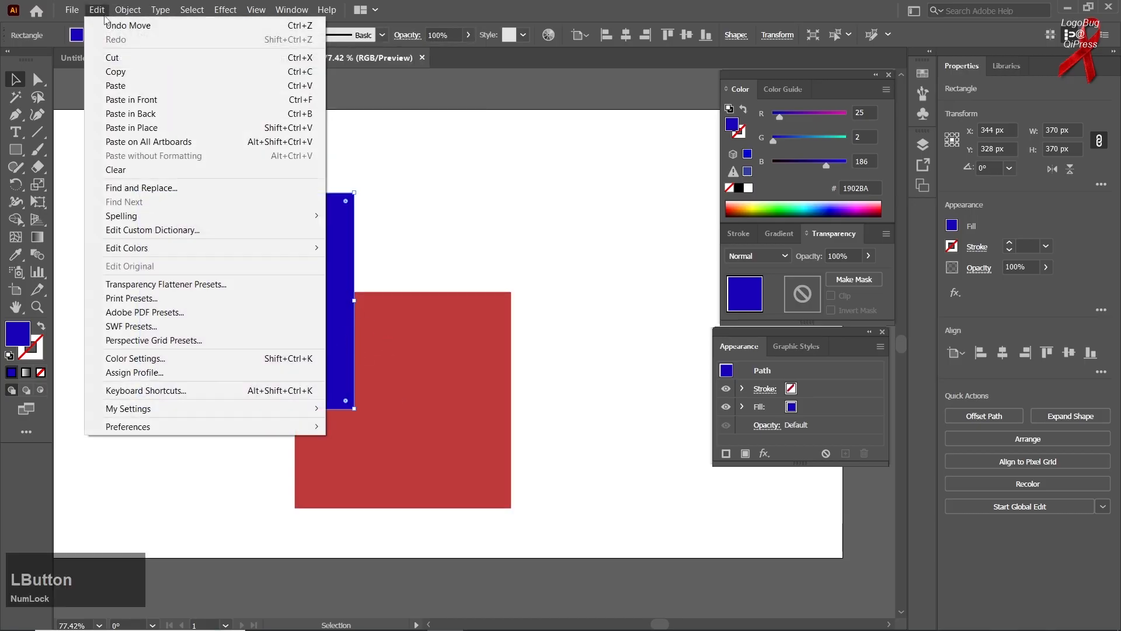
pyautogui.click(145, 114)
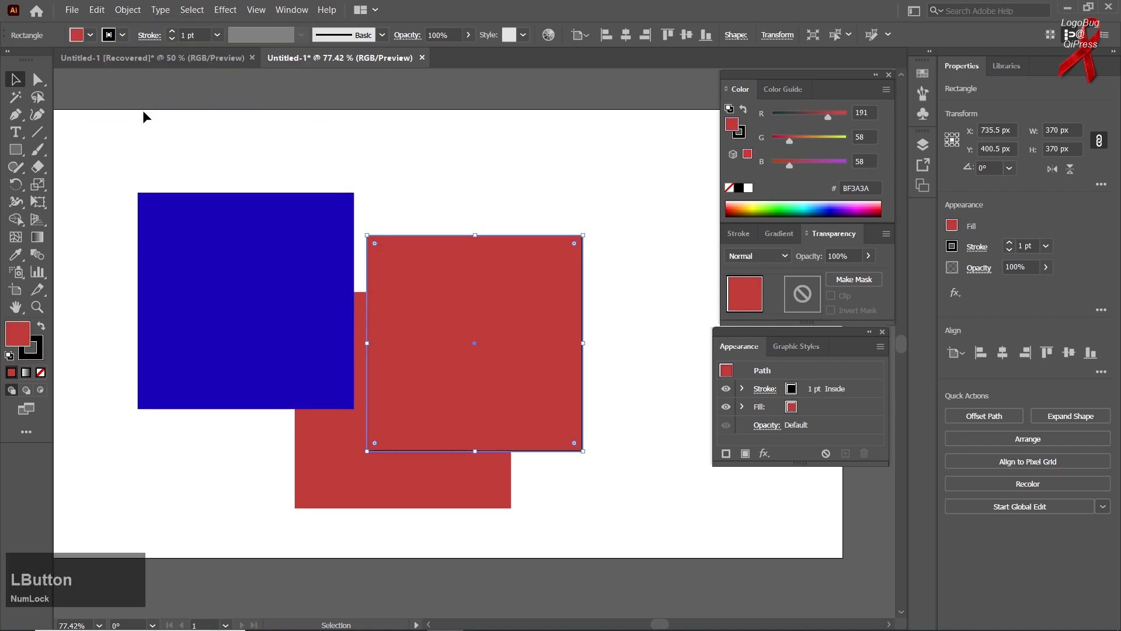
# Paste another copy of the red square with Paste in Place, then deselect.
pyautogui.click(97, 10)
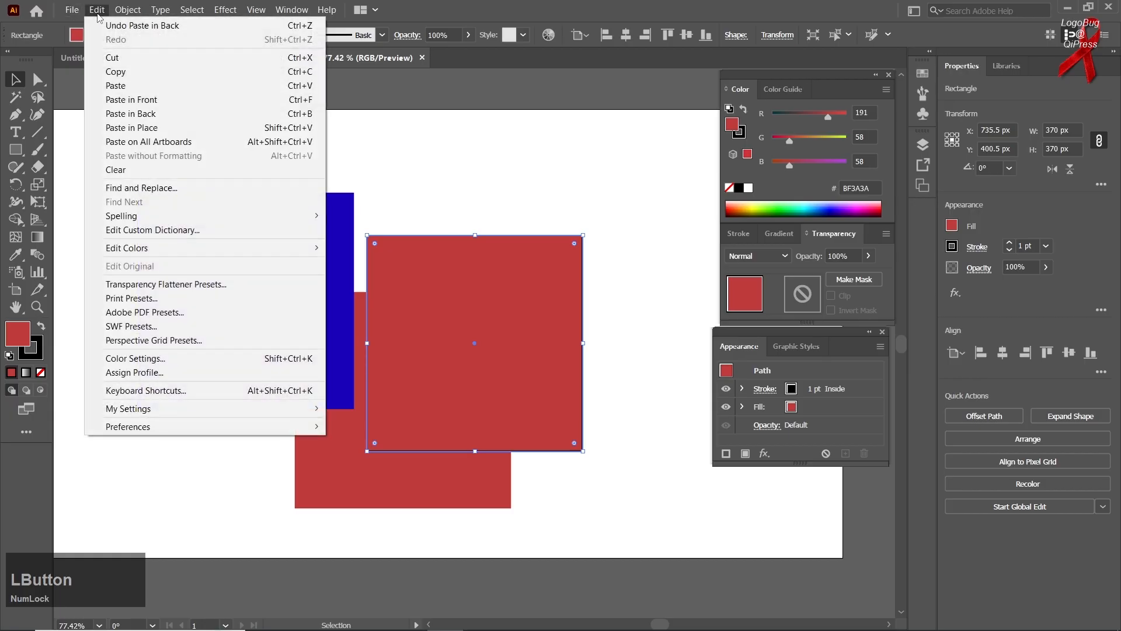
pyautogui.click(147, 117)
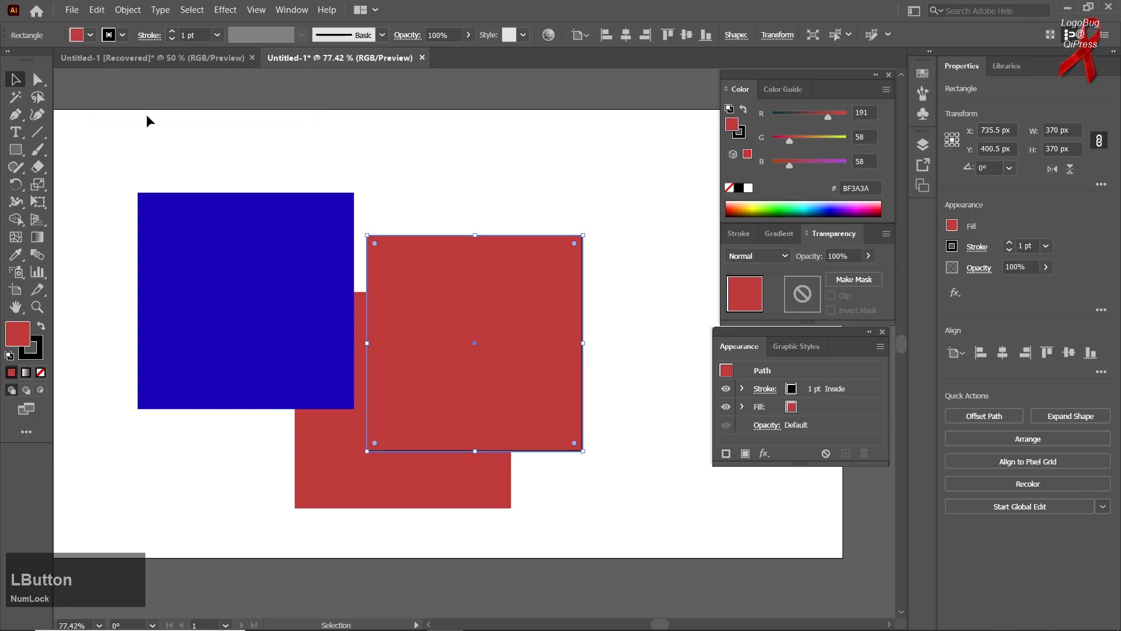
pyautogui.click(58, 102)
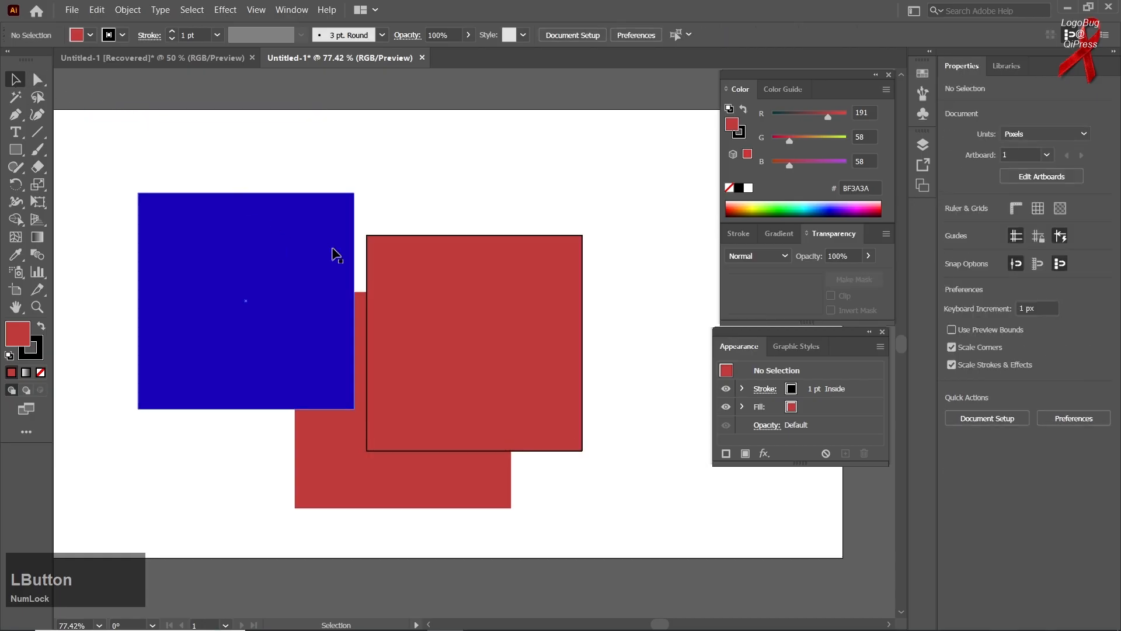
# Select all the squares and create a new document.
pyautogui.moveTo(537, 189); pyautogui.dragTo(322, 430)
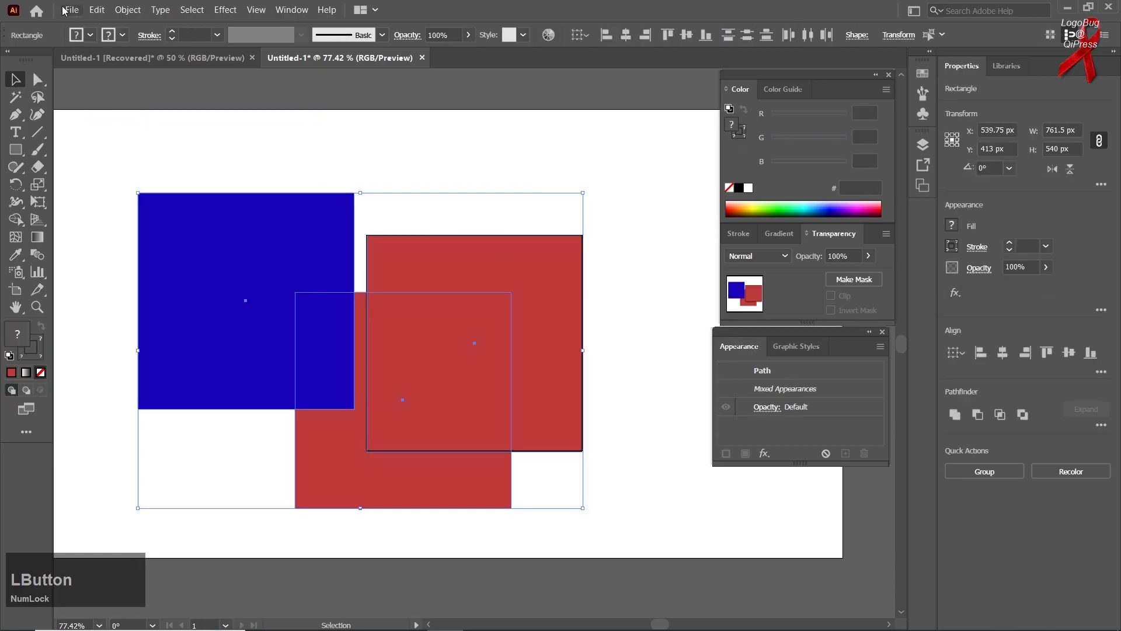
pyautogui.click(73, 9)
pyautogui.click(92, 25)
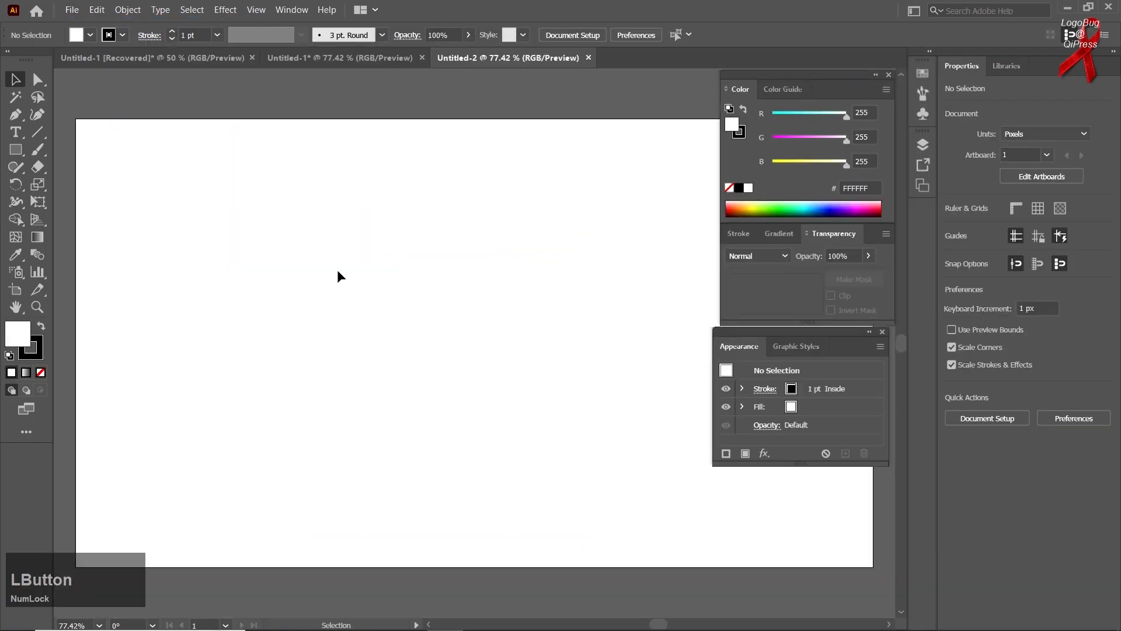
# Draw a square about 294 px on the new document and fill it magenta (FF00FF).
pyautogui.click(18, 149)
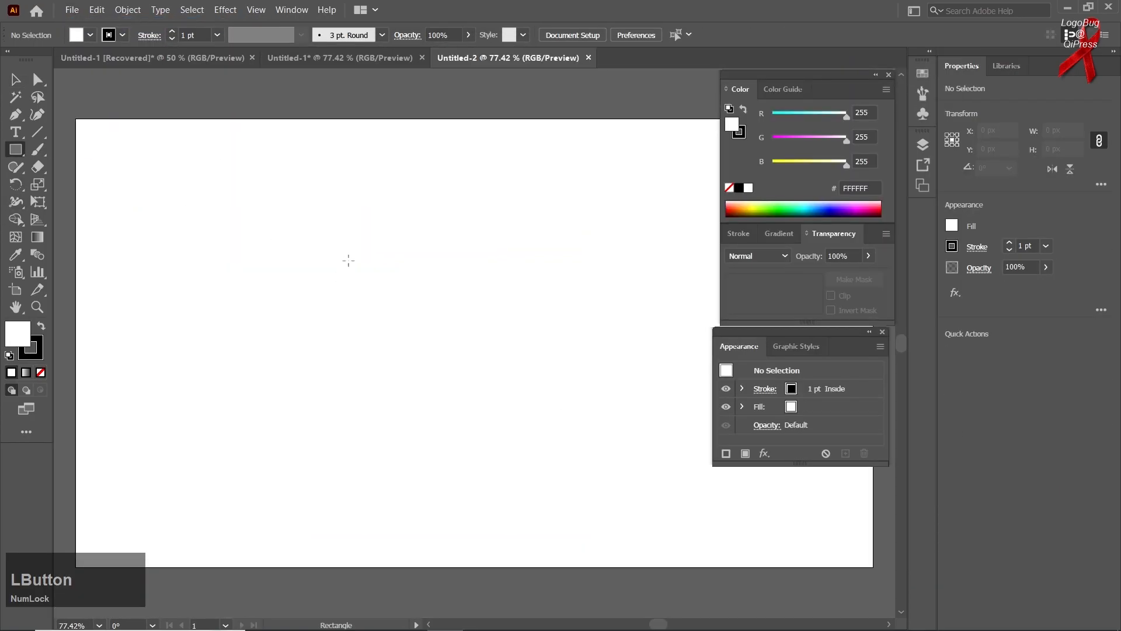
pyautogui.moveTo(323, 296); pyautogui.dragTo(408, 382)
pyautogui.press('v')
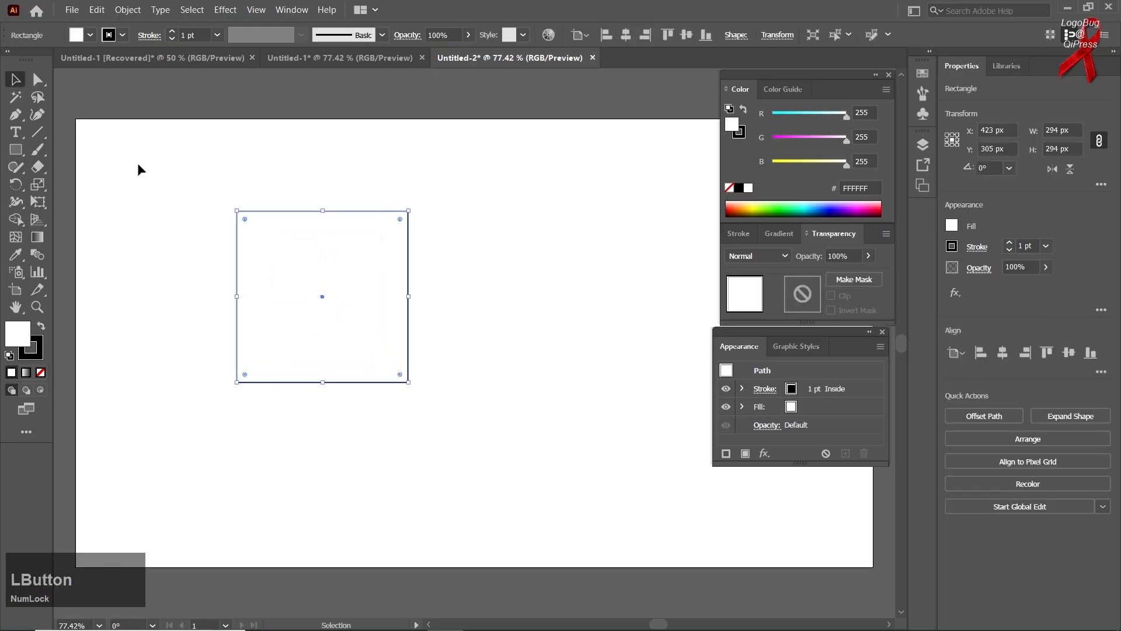
pyautogui.moveTo(847, 138); pyautogui.dragTo(773, 139)
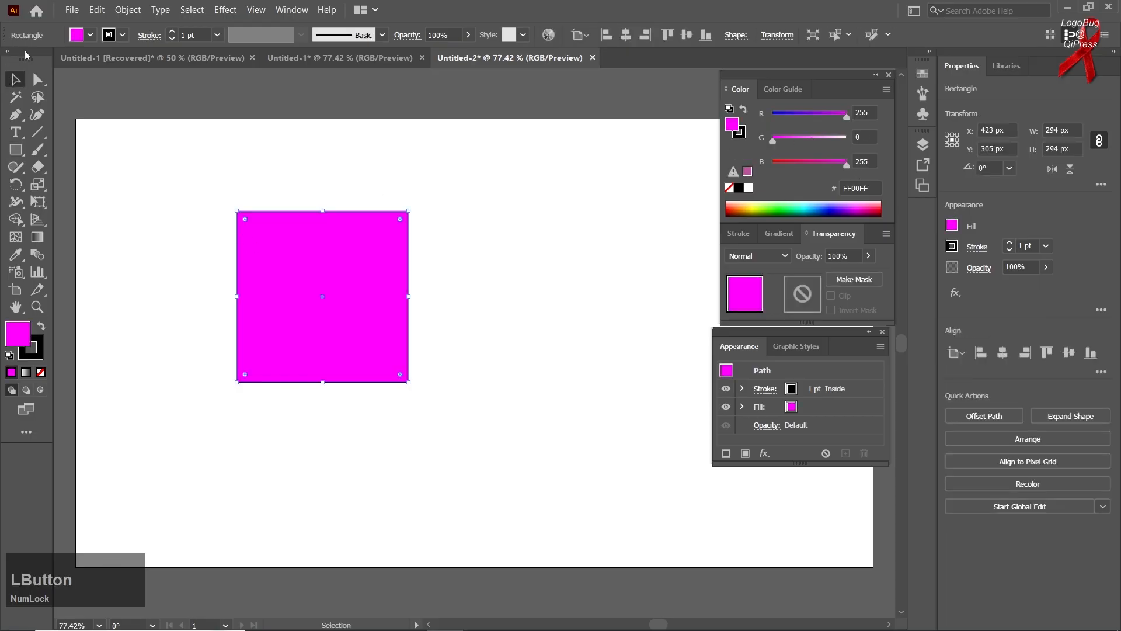
# Duplicate the magenta square, fill the copy blue (0000FF), and move it to overlap the magenta square.
pyautogui.click(162, 115)
pyautogui.moveTo(295, 270); pyautogui.dragTo(519, 275)
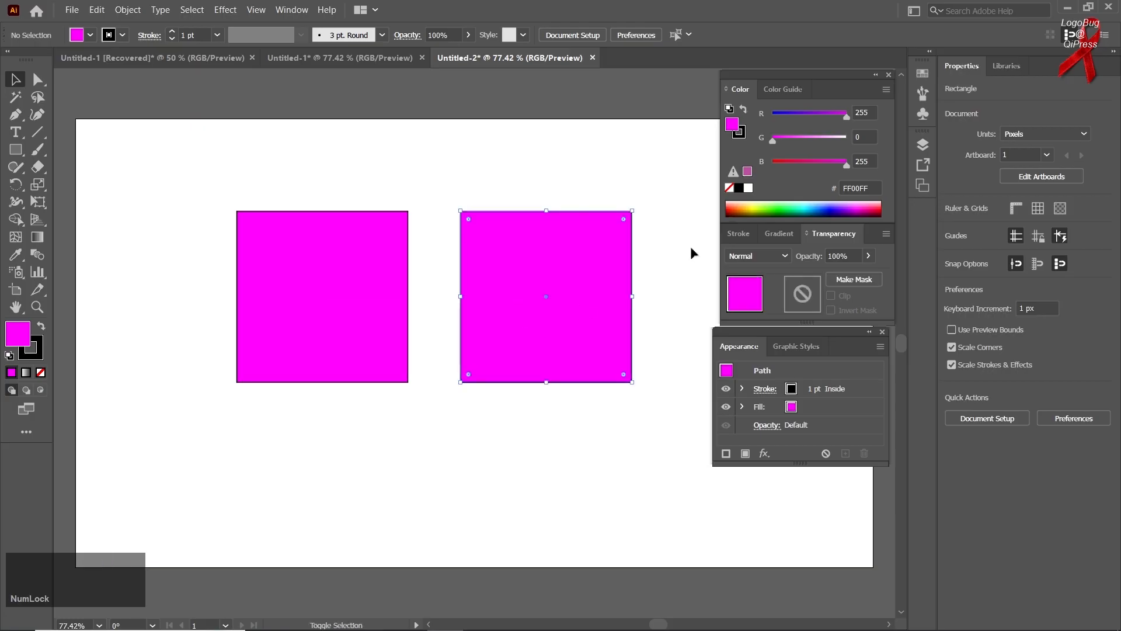
pyautogui.moveTo(788, 120); pyautogui.dragTo(695, 166)
pyautogui.moveTo(596, 272); pyautogui.dragTo(502, 371)
# Paste the copied red square with Paste in Front over the blue square.
pyautogui.click(97, 10)
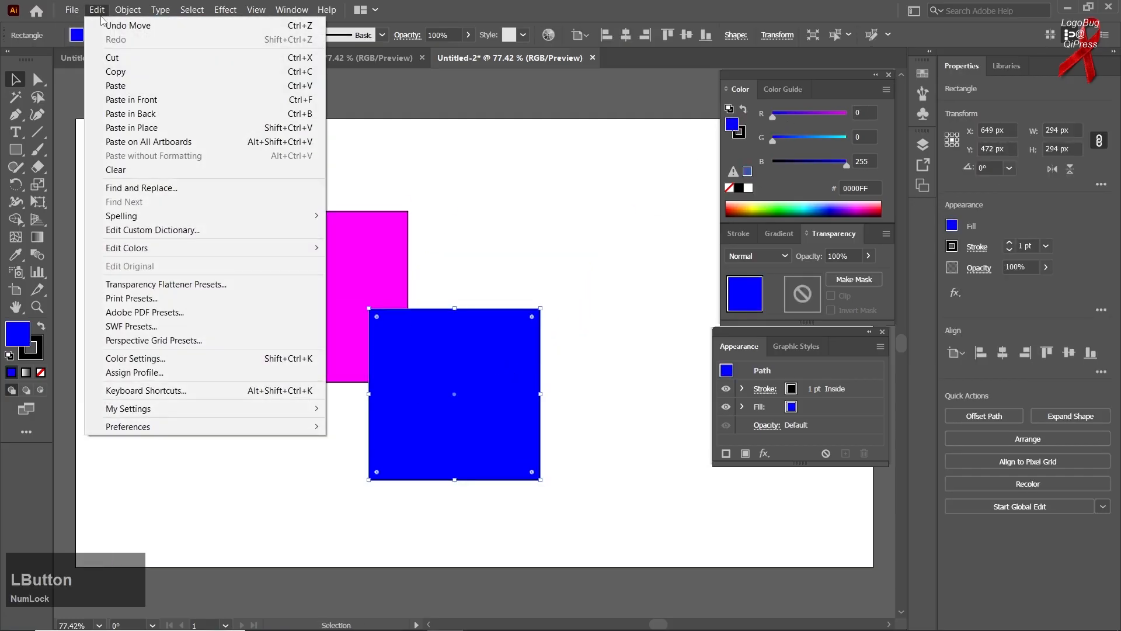
pyautogui.click(137, 103)
# Paste another red square with Paste in Place and move it to the left over the magenta square.
pyautogui.click(97, 11)
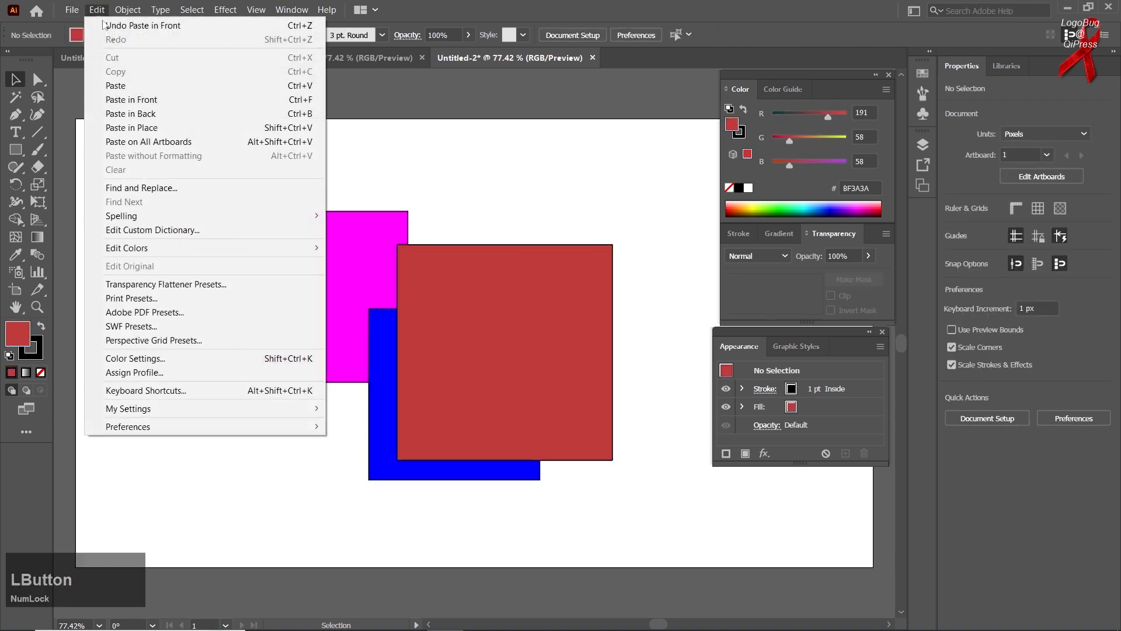
pyautogui.click(168, 128)
pyautogui.moveTo(458, 318); pyautogui.dragTo(247, 295)
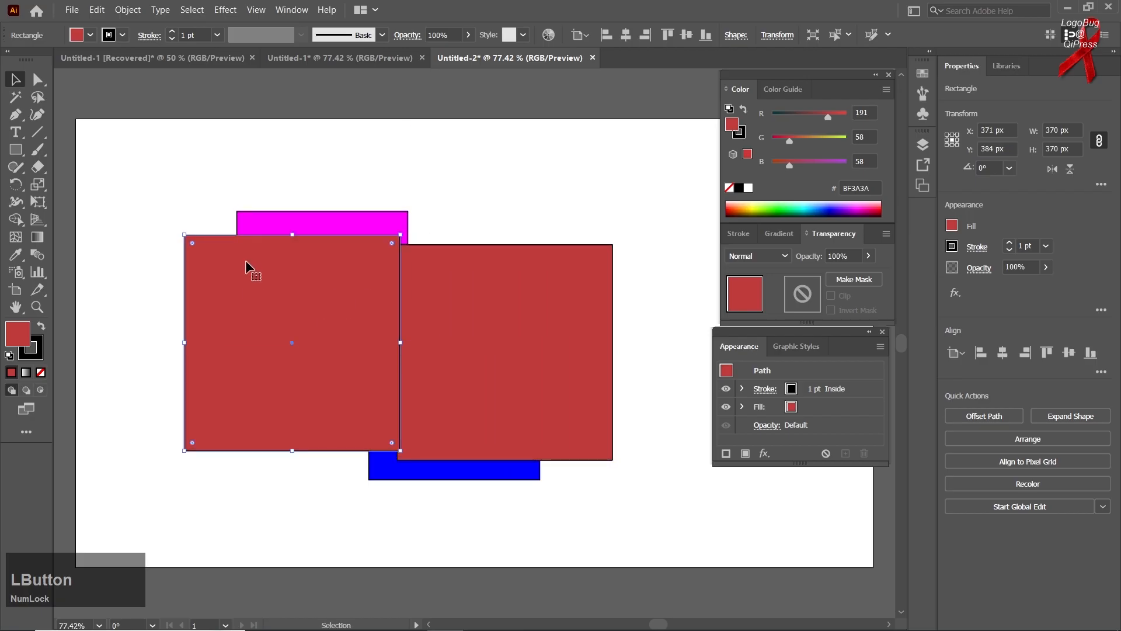
# Paste a red square with Paste in Back and move it up above the other squares.
pyautogui.click(96, 9)
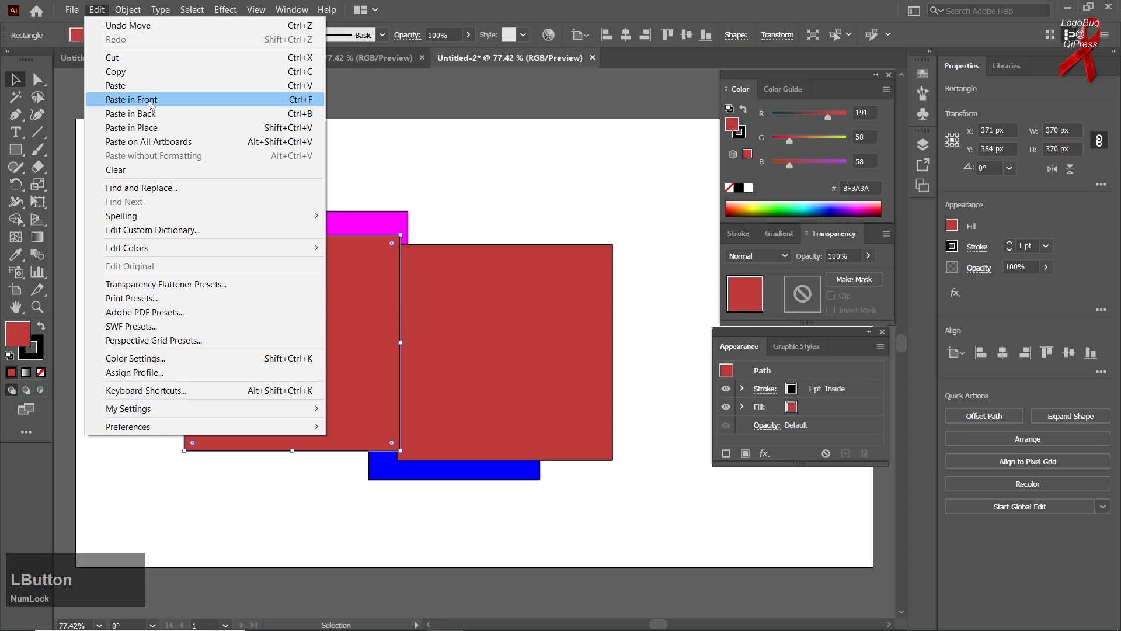
pyautogui.click(153, 113)
pyautogui.moveTo(461, 321); pyautogui.dragTo(476, 210)
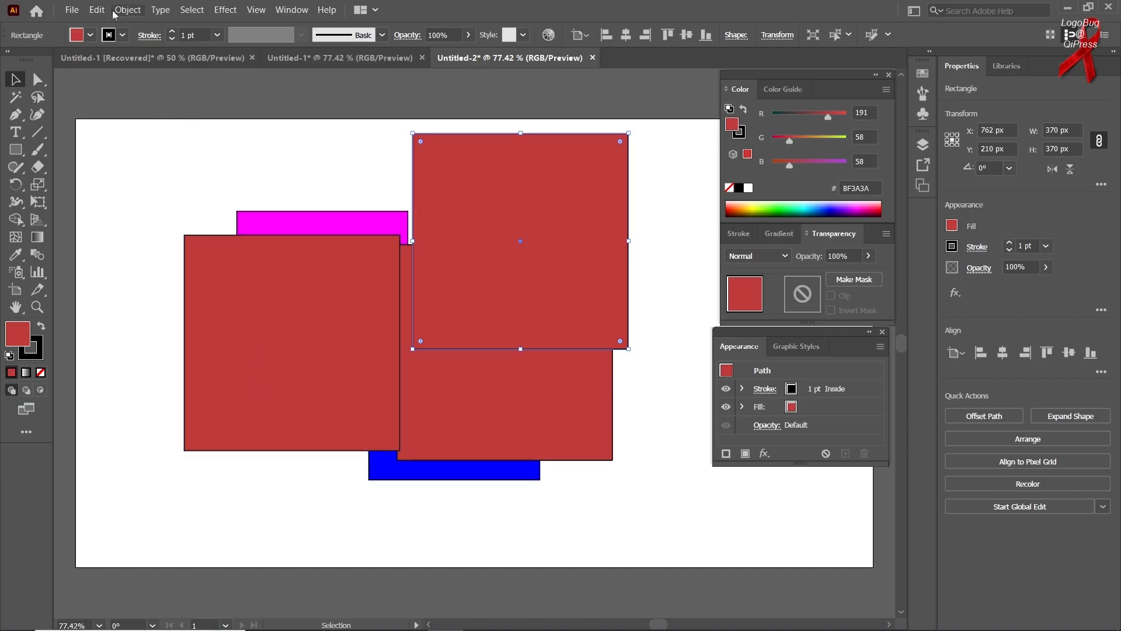
# Add three more artboards, one beside and two below the first artboard.
pyautogui.click(97, 10)
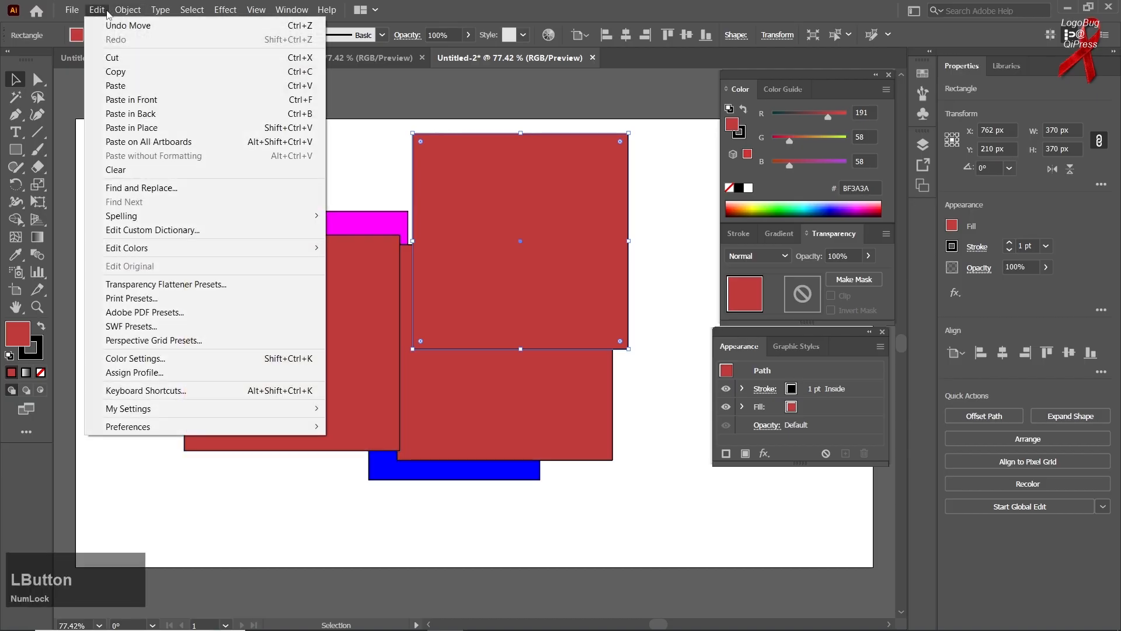
pyautogui.click(337, 150)
pyautogui.scroll(-2, 226, 198)
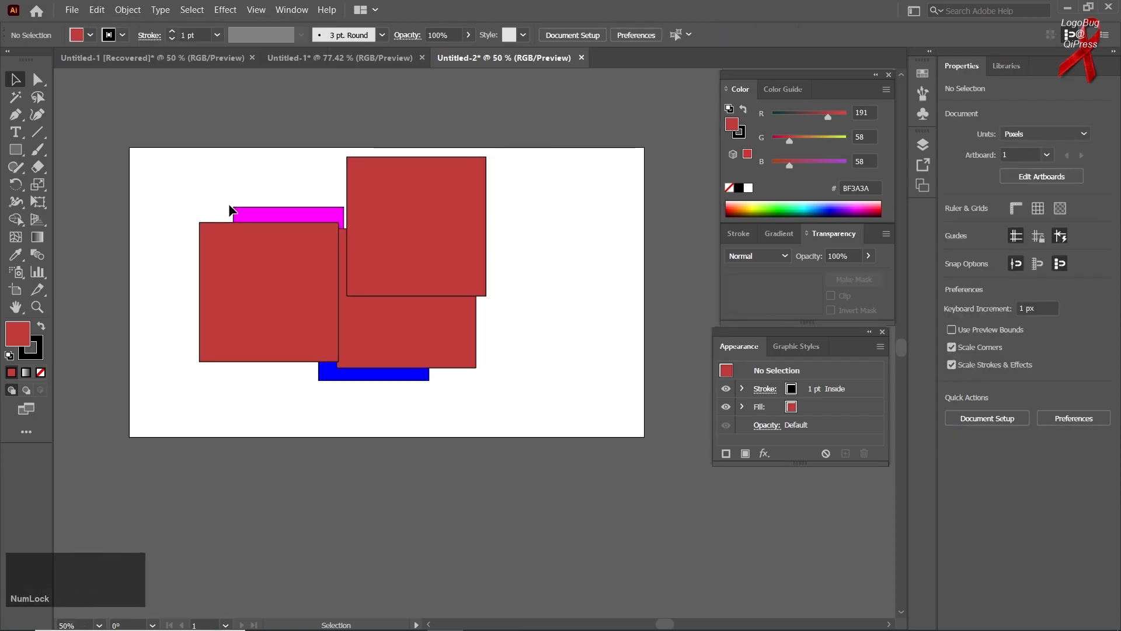
pyautogui.scroll(-1, 230, 210)
pyautogui.press('space')
pyautogui.moveTo(247, 248); pyautogui.dragTo(164, 234)
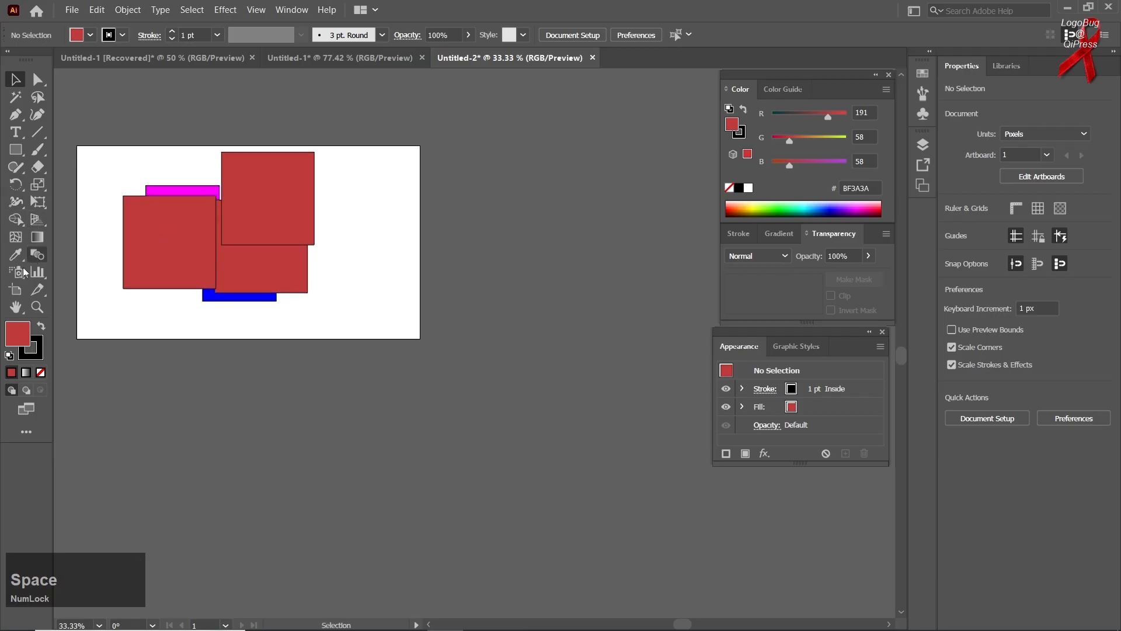
pyautogui.click(15, 289)
pyautogui.moveTo(77, 362); pyautogui.dragTo(412, 507)
pyautogui.moveTo(448, 155); pyautogui.dragTo(717, 347)
pyautogui.moveTo(458, 380); pyautogui.dragTo(670, 509)
pyautogui.click(15, 78)
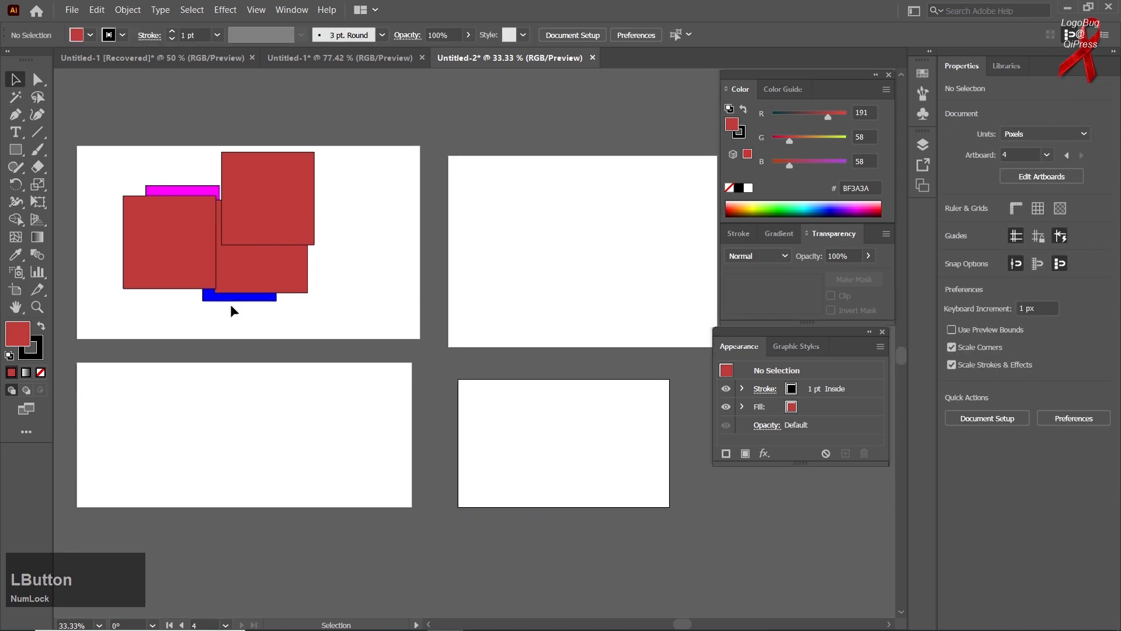
# Move the blue square down, then select and copy the magenta square.
pyautogui.moveTo(231, 297); pyautogui.dragTo(211, 321)
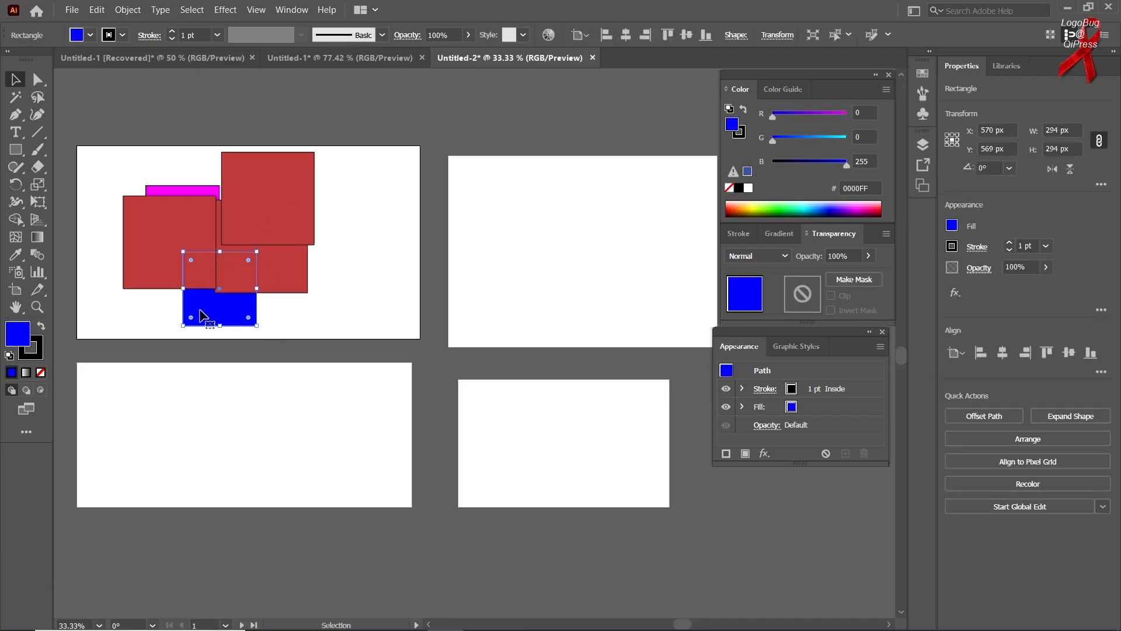
pyautogui.keyDown('ctrl'); pyautogui.click(202, 194); pyautogui.keyUp('ctrl')
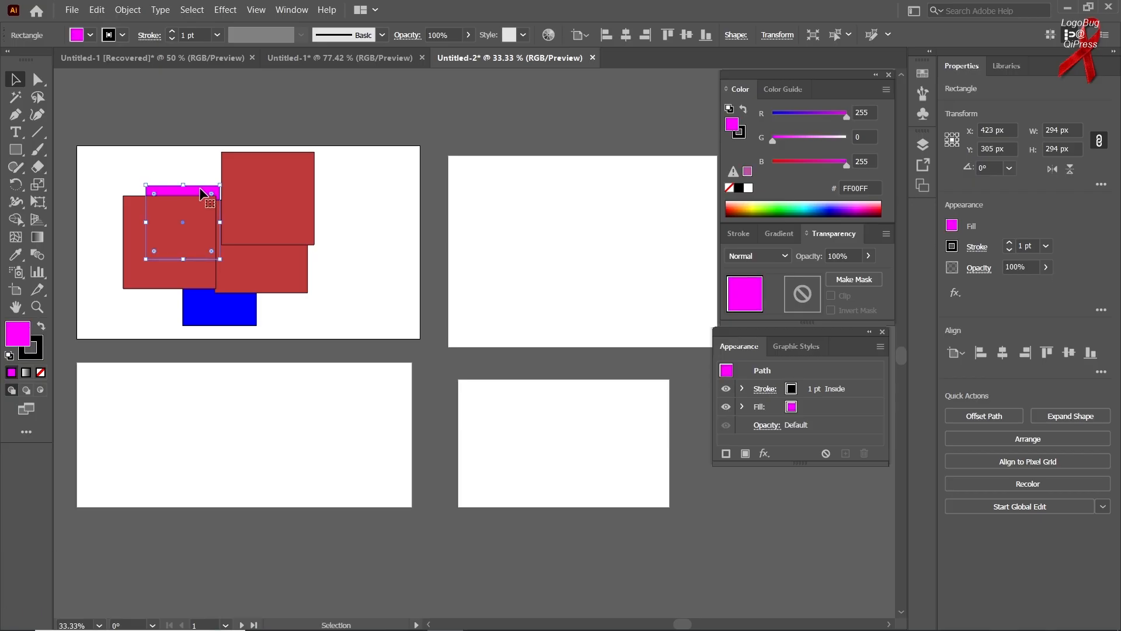
pyautogui.press('ctrl')
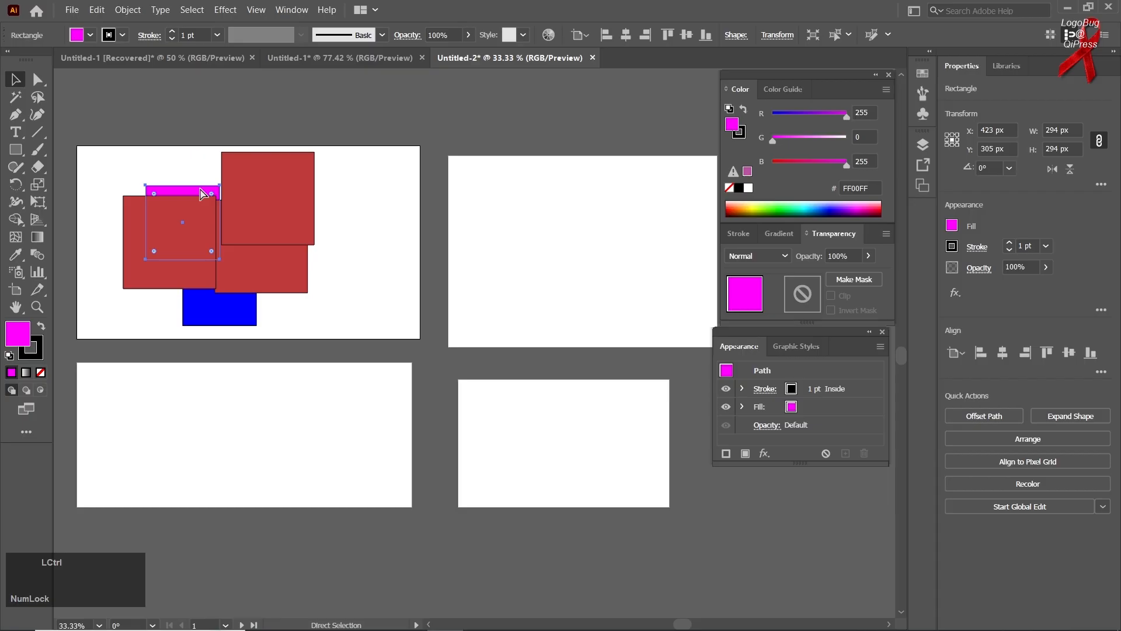
pyautogui.hotkey('ctrl', 'c')
# Paste the magenta square onto every artboard with Paste on All Artboards.
pyautogui.click(98, 10)
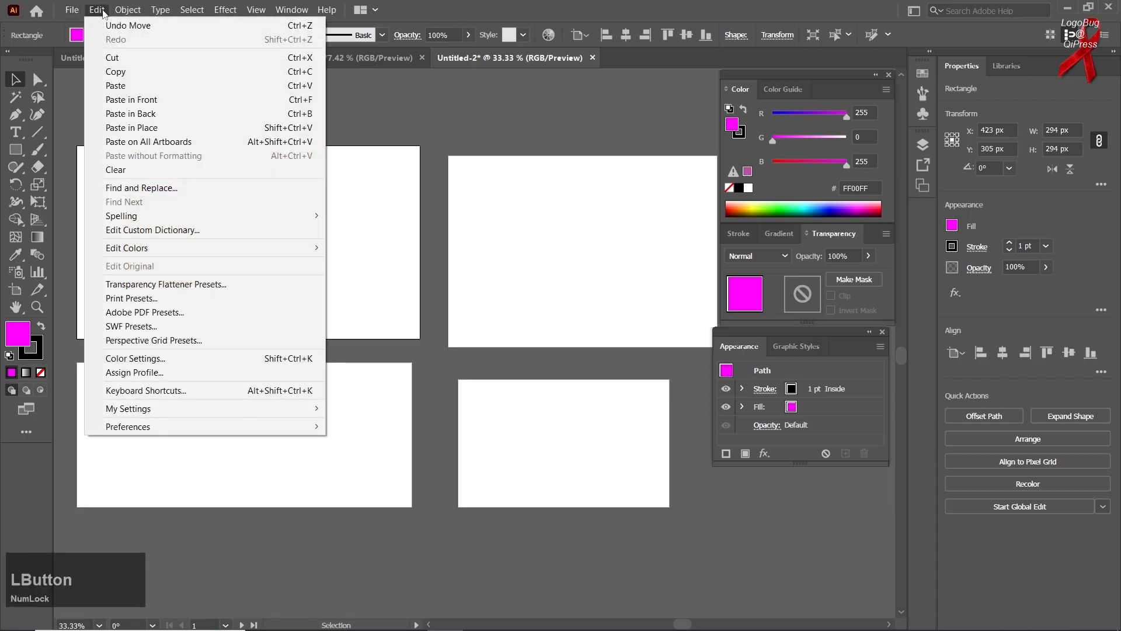
pyautogui.click(150, 144)
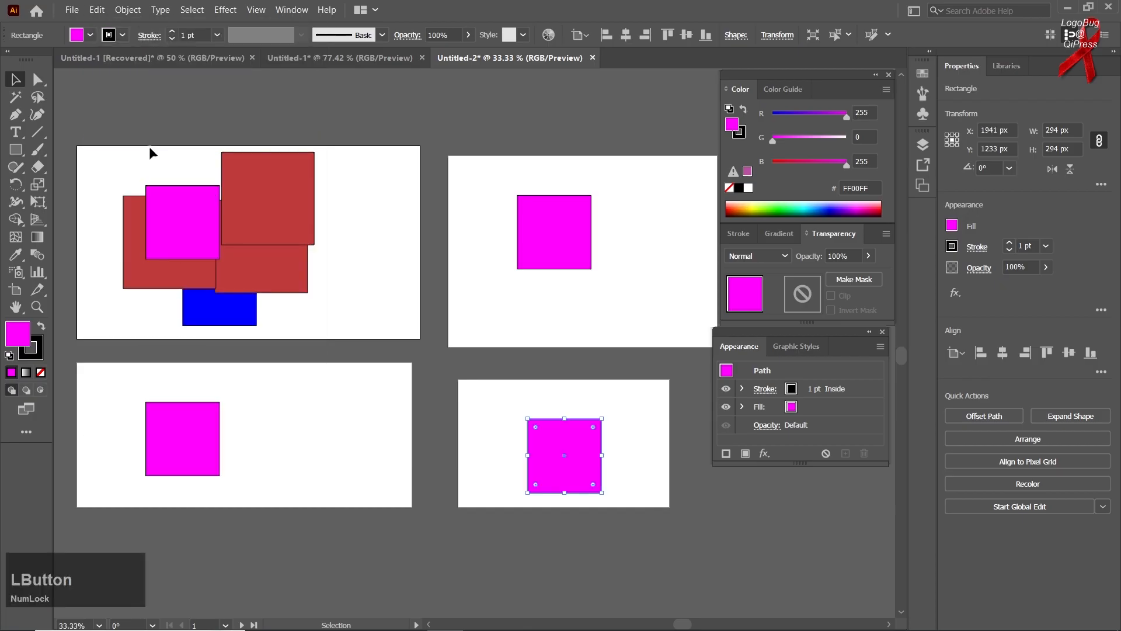
# Clear the pasted magenta copies from each of the four artboards one by one.
pyautogui.click(346, 222)
pyautogui.click(541, 222)
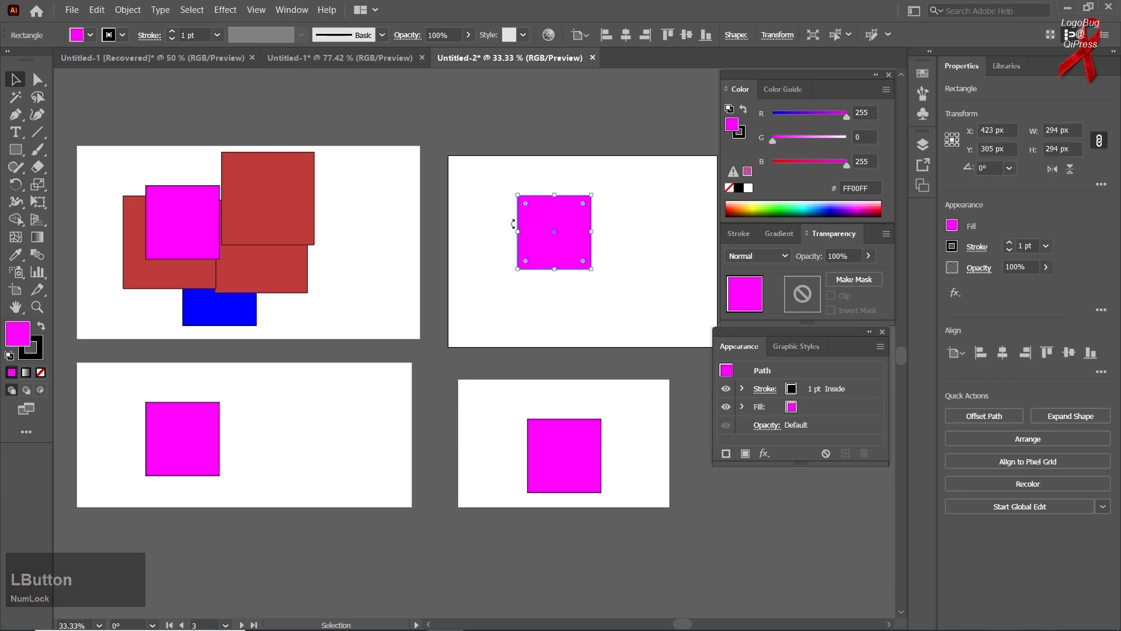
pyautogui.click(98, 11)
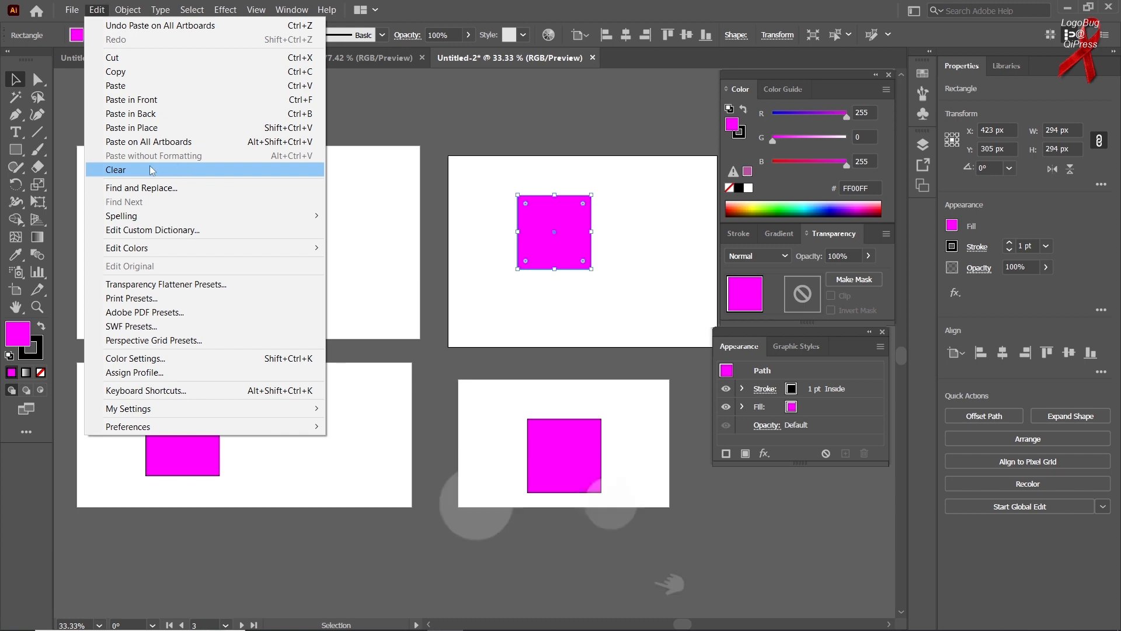
pyautogui.click(181, 170)
pyautogui.click(161, 250)
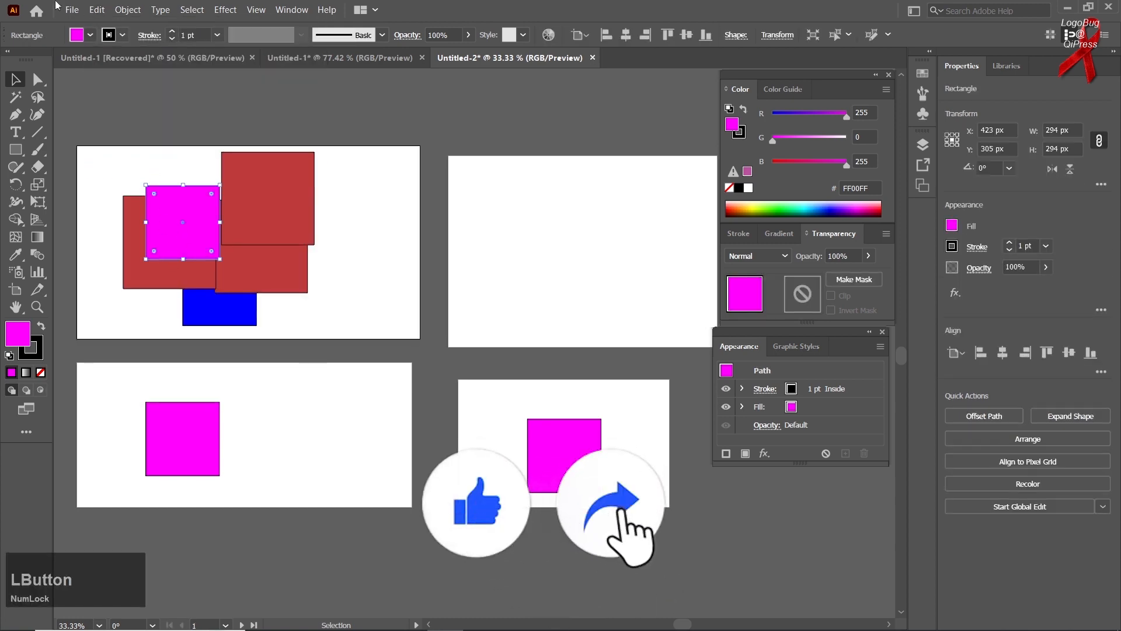
pyautogui.click(97, 10)
pyautogui.click(140, 169)
pyautogui.click(97, 10)
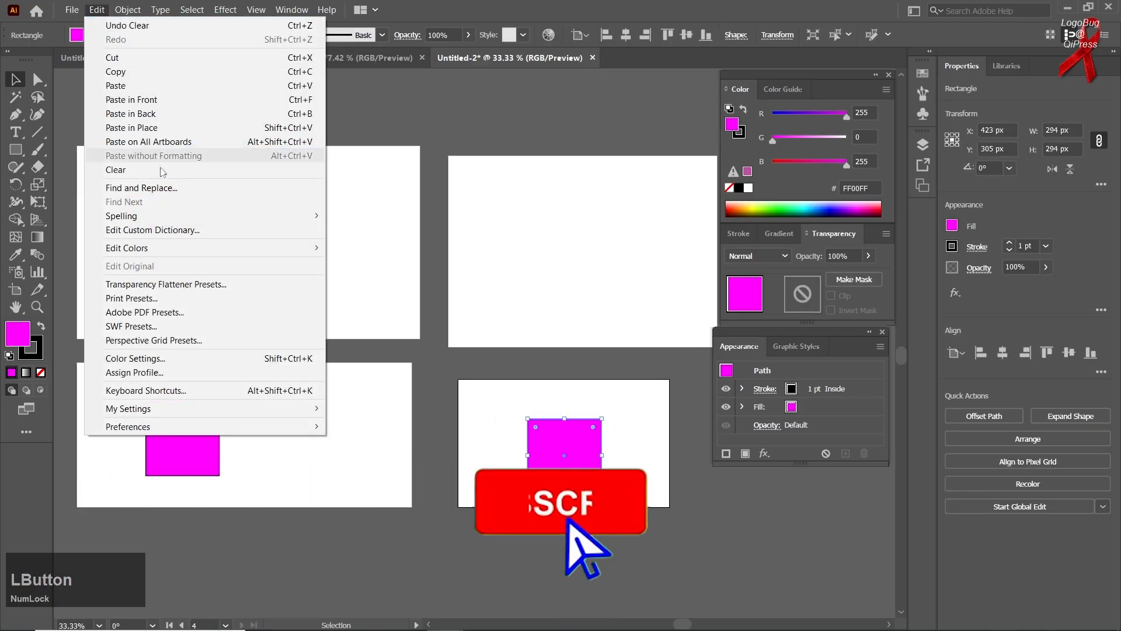
pyautogui.click(140, 169)
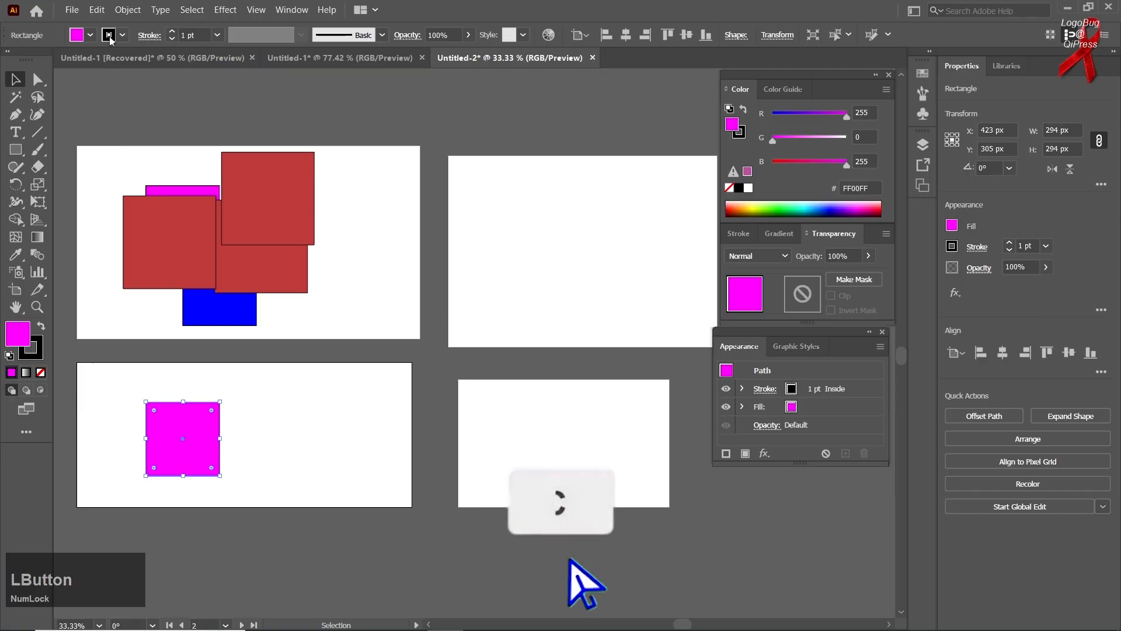
pyautogui.click(97, 10)
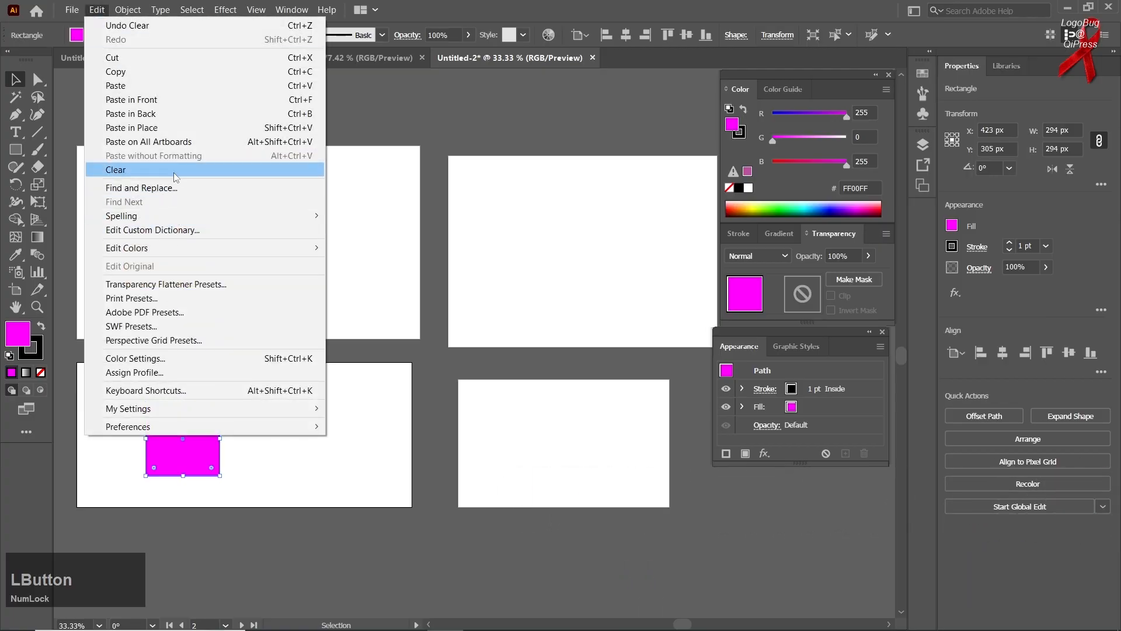
pyautogui.click(173, 170)
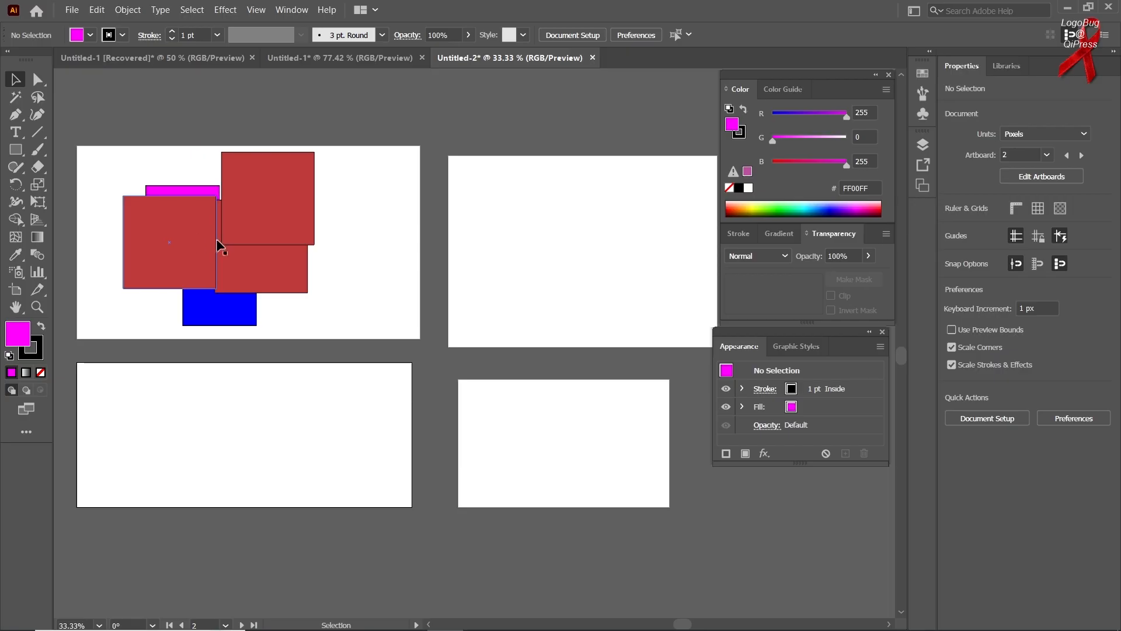
# Try to paste the copied magenta square, then deselect.
pyautogui.click(106, 7)
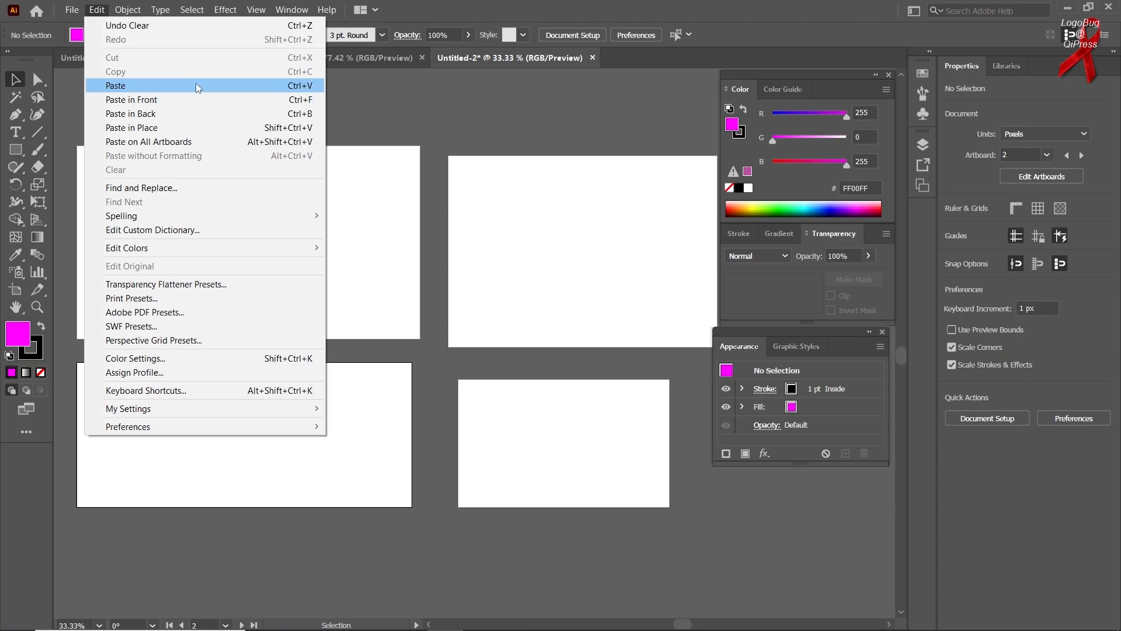
pyautogui.click(236, 86)
pyautogui.click(552, 281)
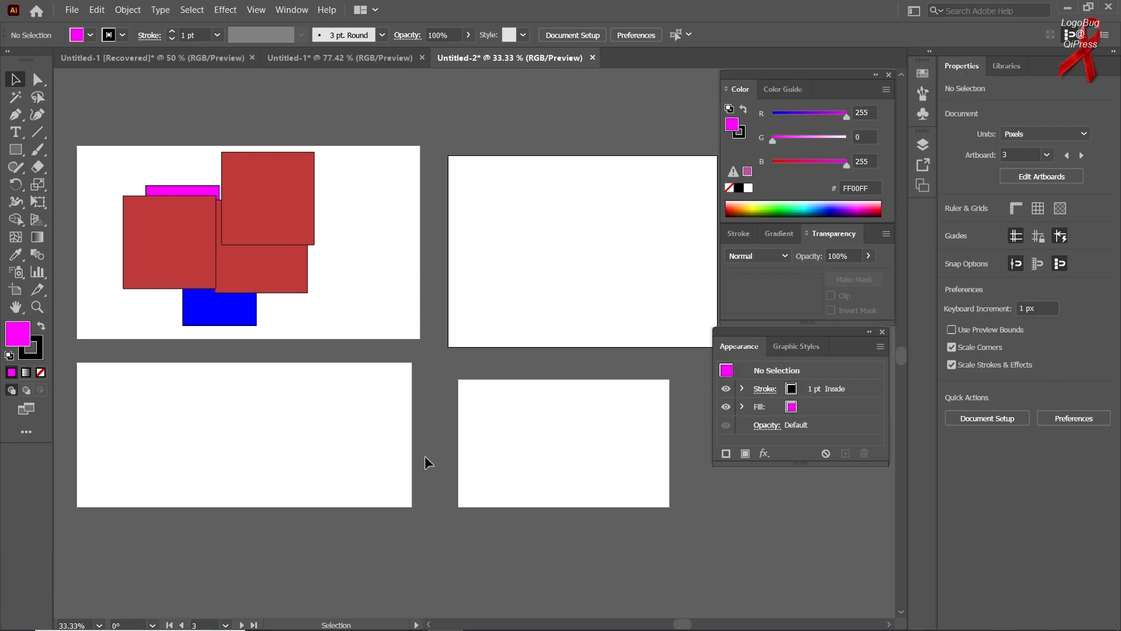
pyautogui.click(127, 120)
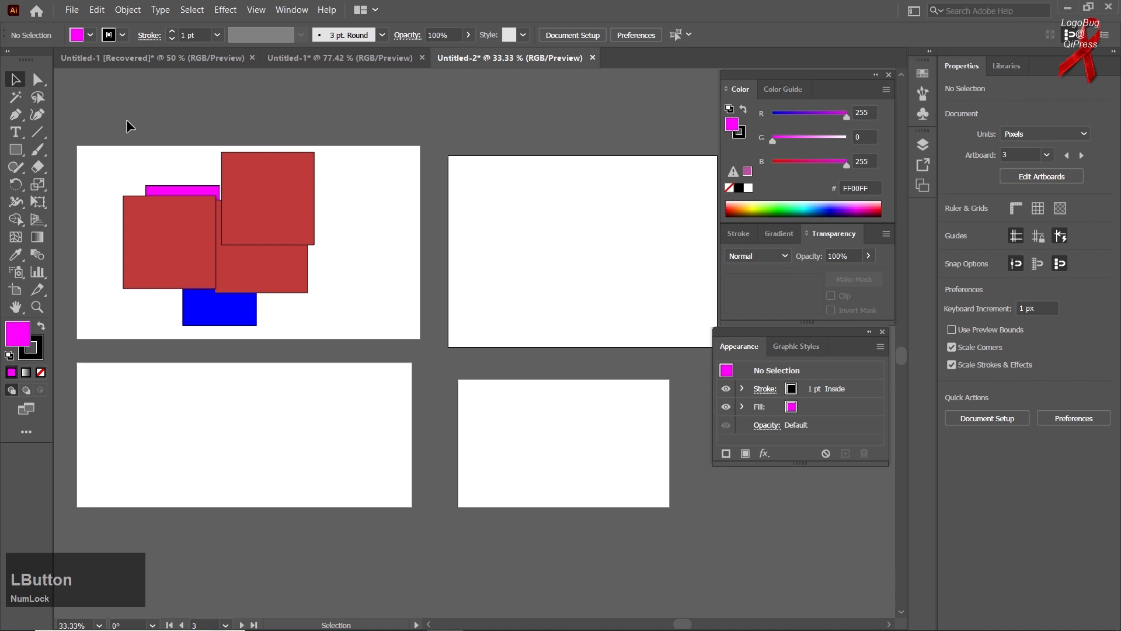